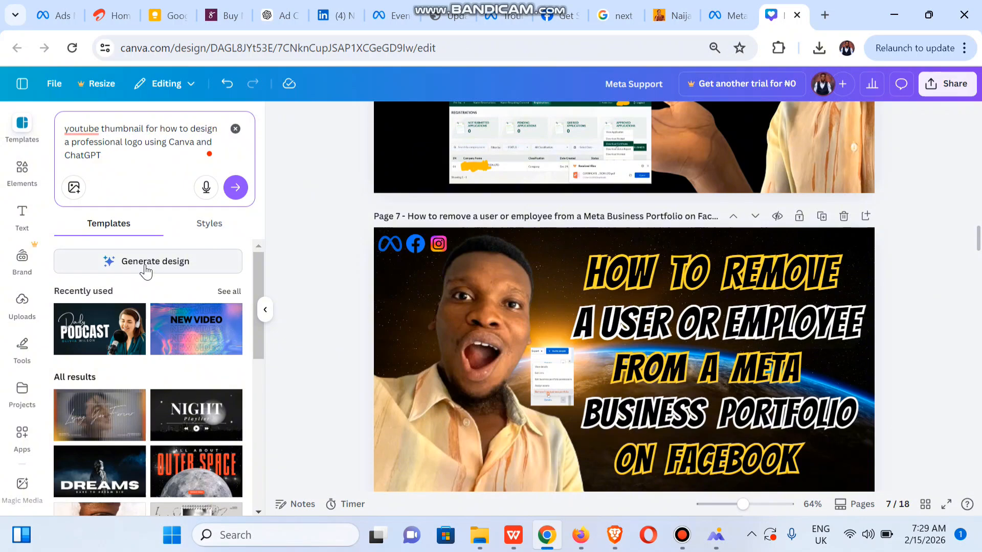
Generate a design from the logo prompt, producing the 'Design a Professional Logo' thumbnail preview
{"action": "left_click", "coordinate": [143, 267]}
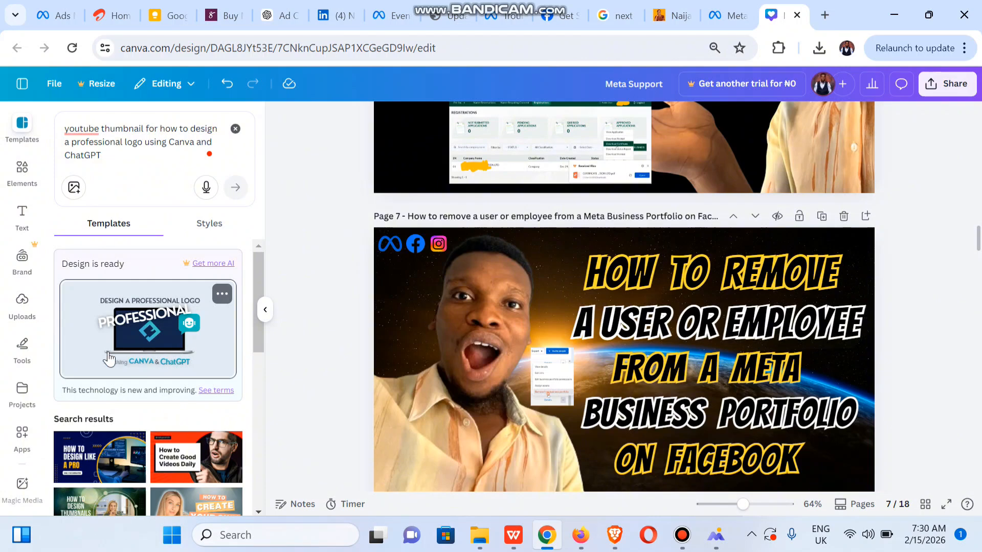
Replace the prompt's old topic with the AI marketing videos with CapCut AI topic and generate a design
{"action": "left_click", "coordinate": [159, 126]}
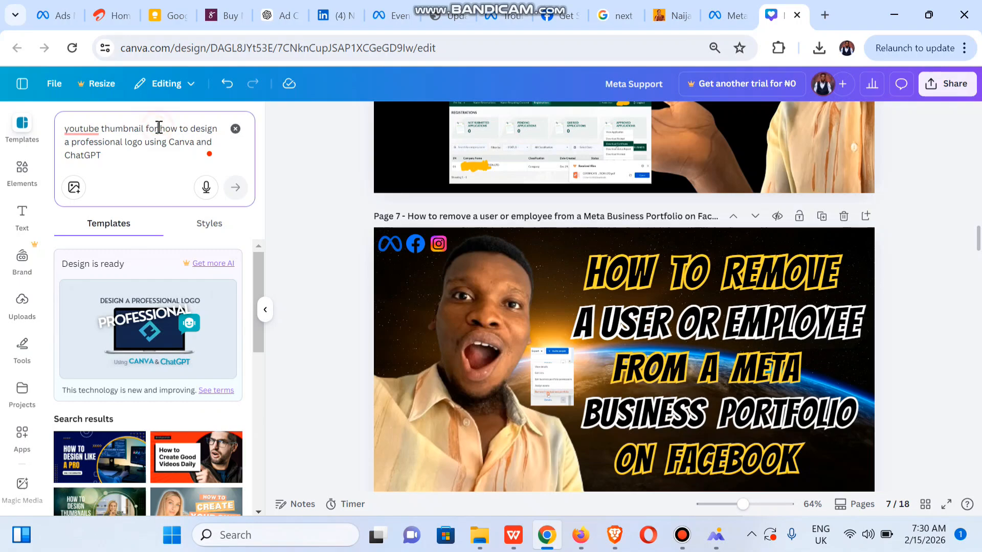
{"action": "left_click_drag", "start_coordinate": [159, 127], "coordinate": [184, 154]}
{"action": "key", "text": "BackSpace"}
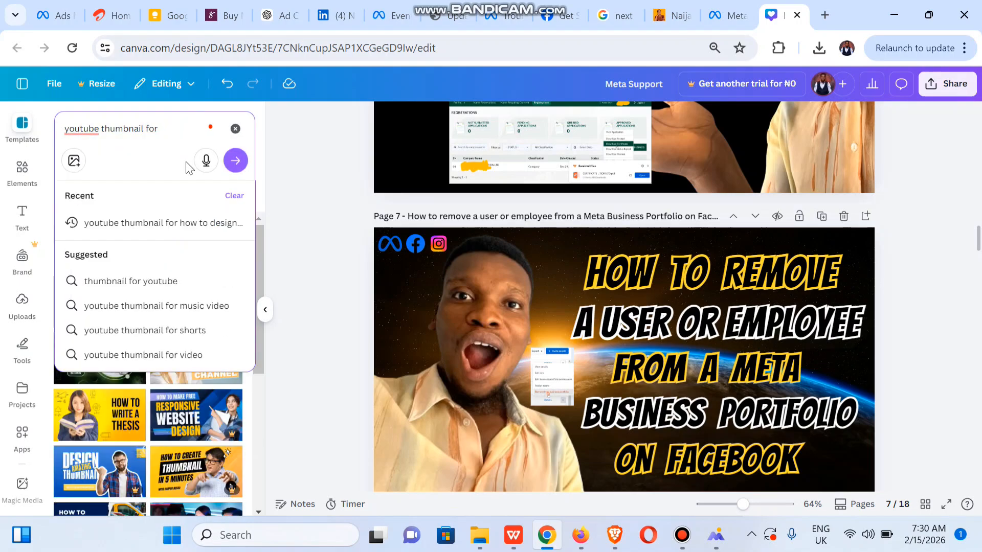
{"action": "type", "text": "how to create AI marketing videos using CapCut AI"}
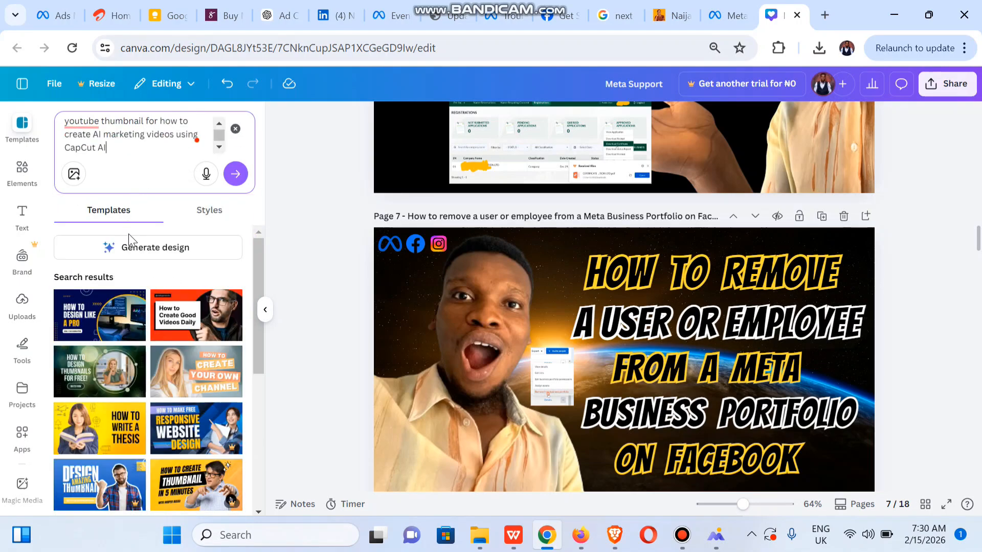
{"action": "left_click", "coordinate": [134, 249]}
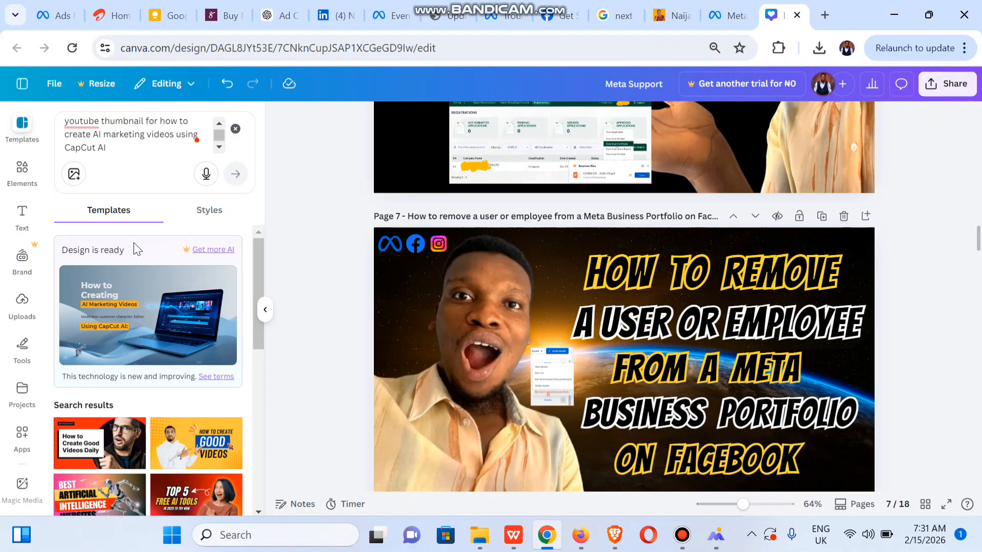
Add the generated CapCut AI marketing videos thumbnail to the document as new page 8
{"action": "left_click", "coordinate": [145, 335]}
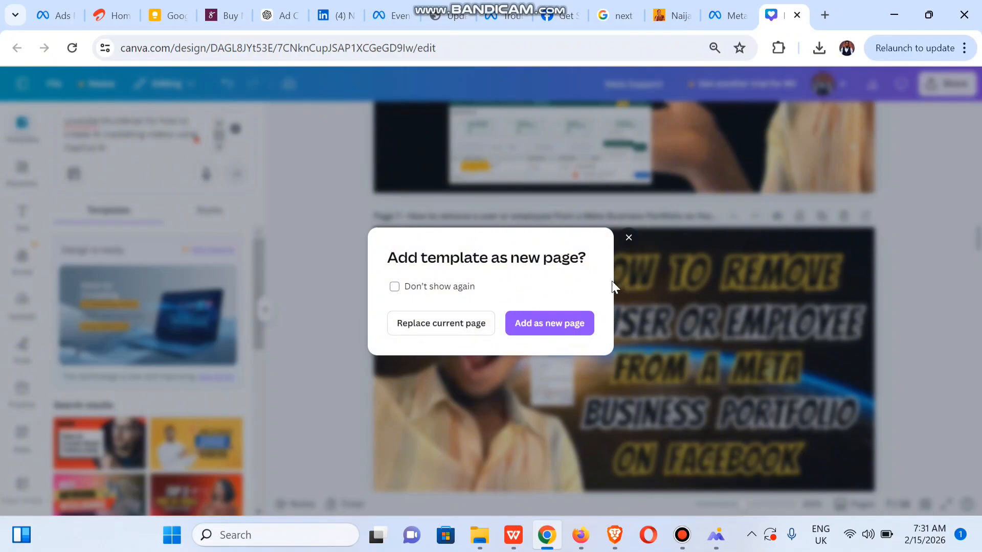
{"action": "left_click", "coordinate": [629, 238]}
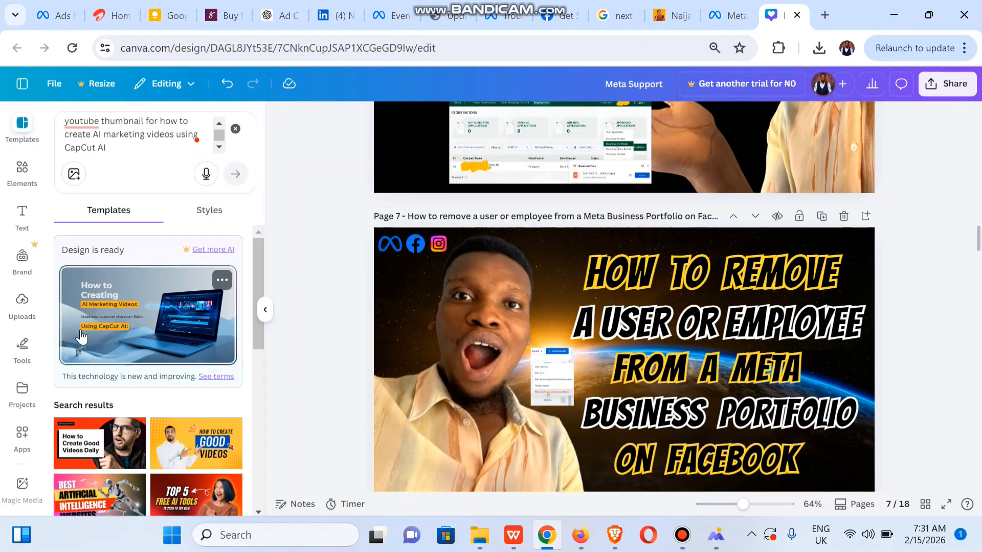
{"action": "left_click", "coordinate": [97, 315]}
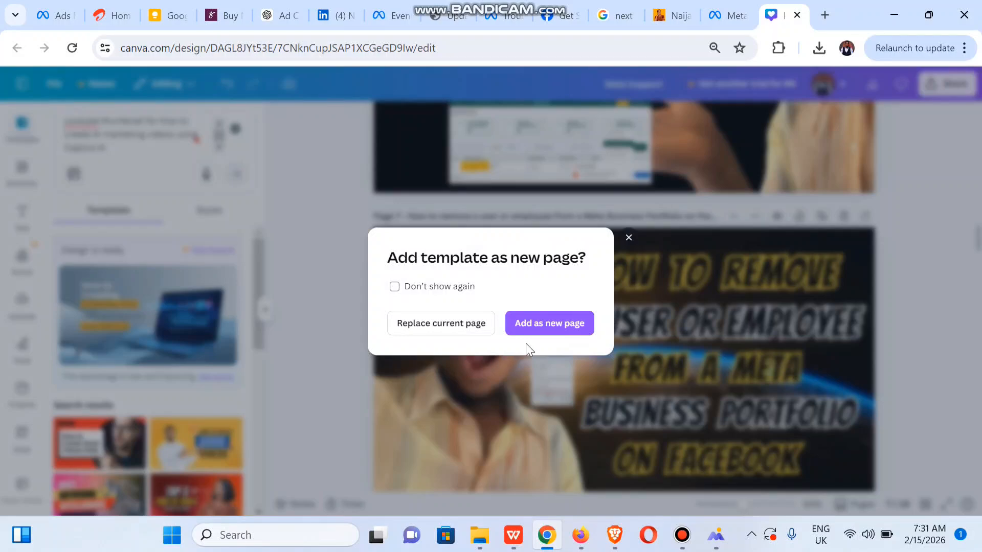
{"action": "left_click", "coordinate": [547, 332]}
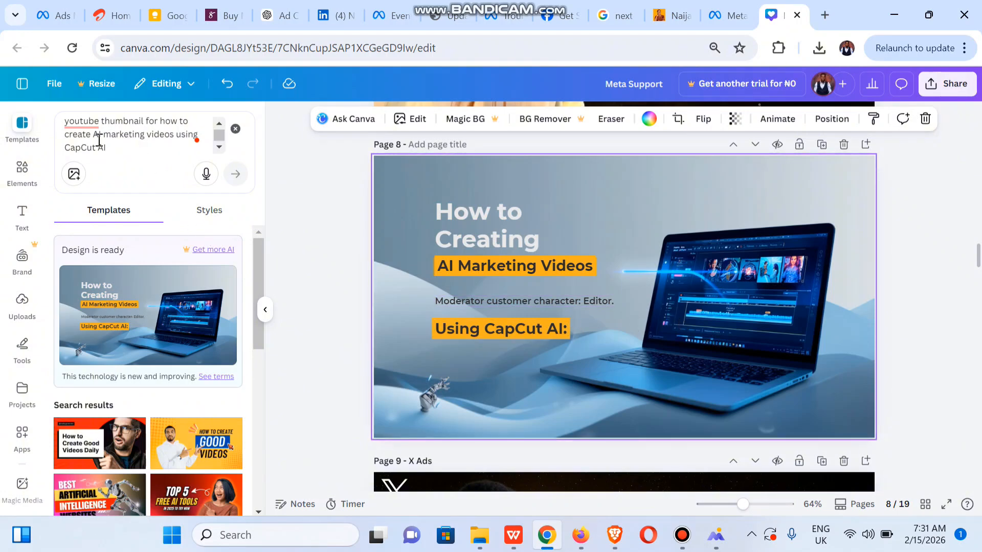
Append 'on a mobile phone' to the prompt and generate a new design
{"action": "left_click", "coordinate": [128, 152]}
{"action": "type", "text": "on"}
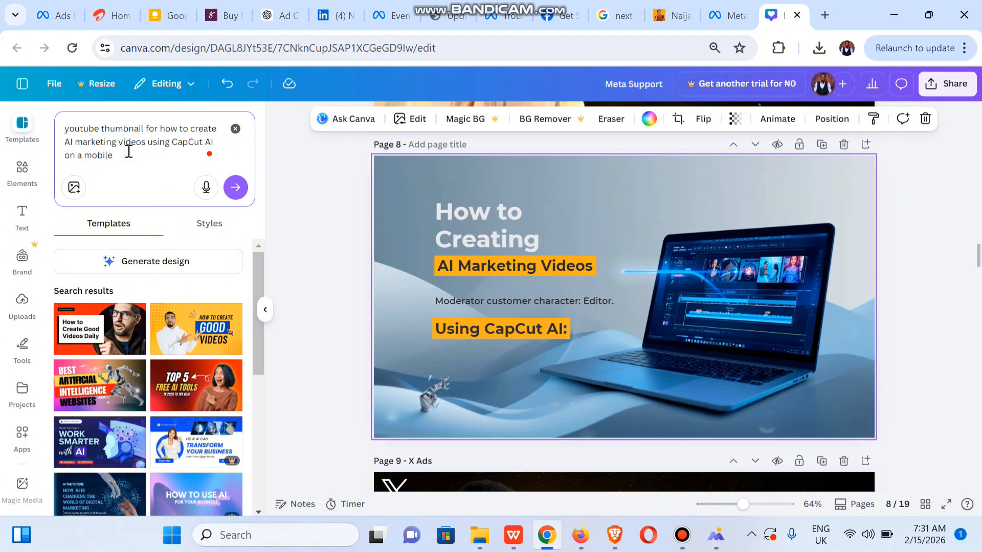
{"action": "type", "text": "a mobile phom"}
{"action": "key", "text": "BackSpace"}
{"action": "type", "text": "ne"}
{"action": "left_click", "coordinate": [165, 267]}
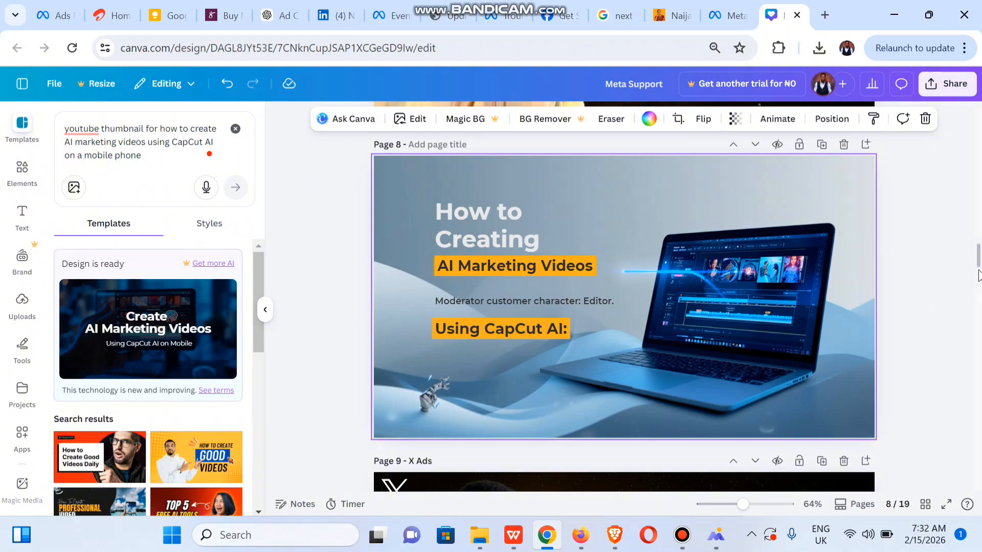
Add the 'Create AI Marketing Videos Using CapCut AI on Mobile' design as new page 10
{"action": "left_click_drag", "start_coordinate": [977, 261], "coordinate": [978, 283]}
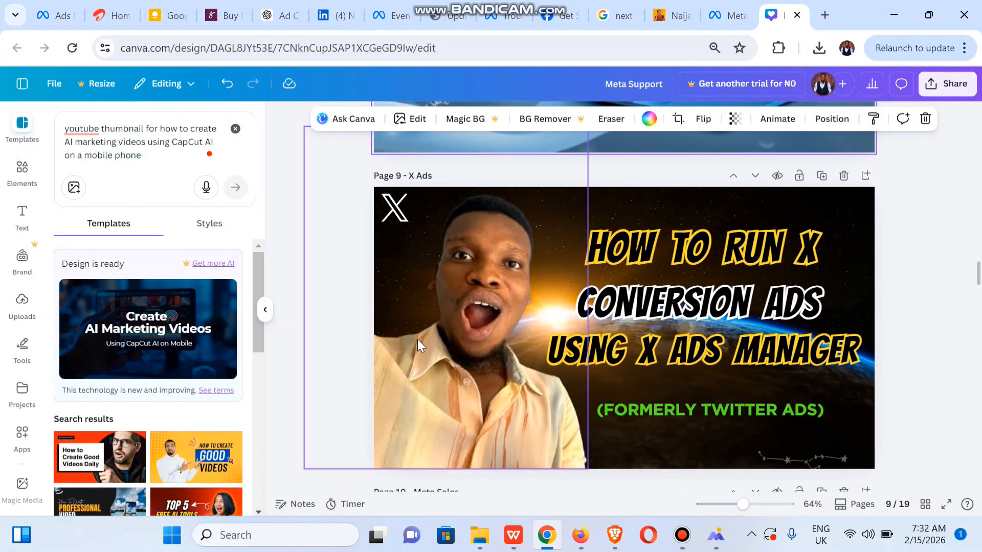
{"action": "left_click", "coordinate": [178, 352]}
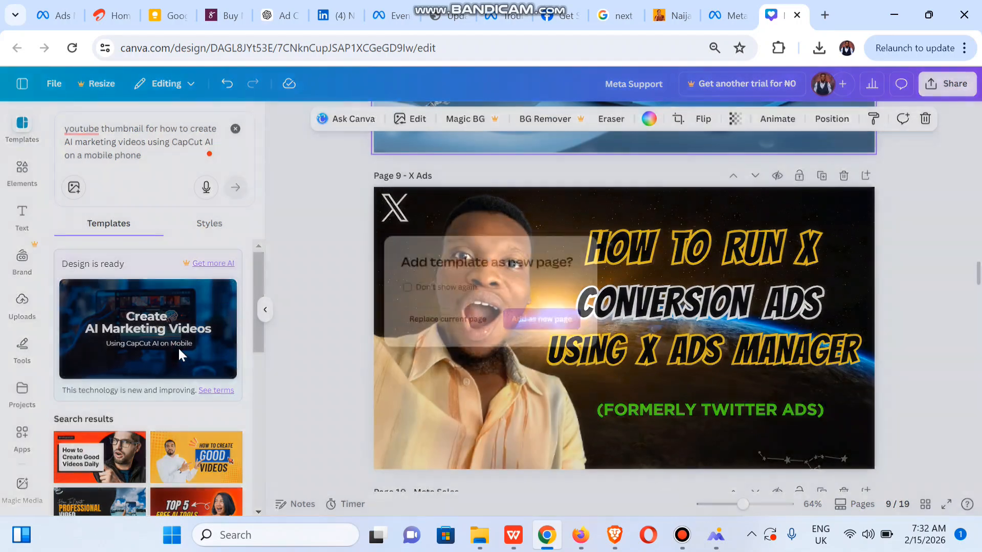
{"action": "left_click", "coordinate": [552, 328]}
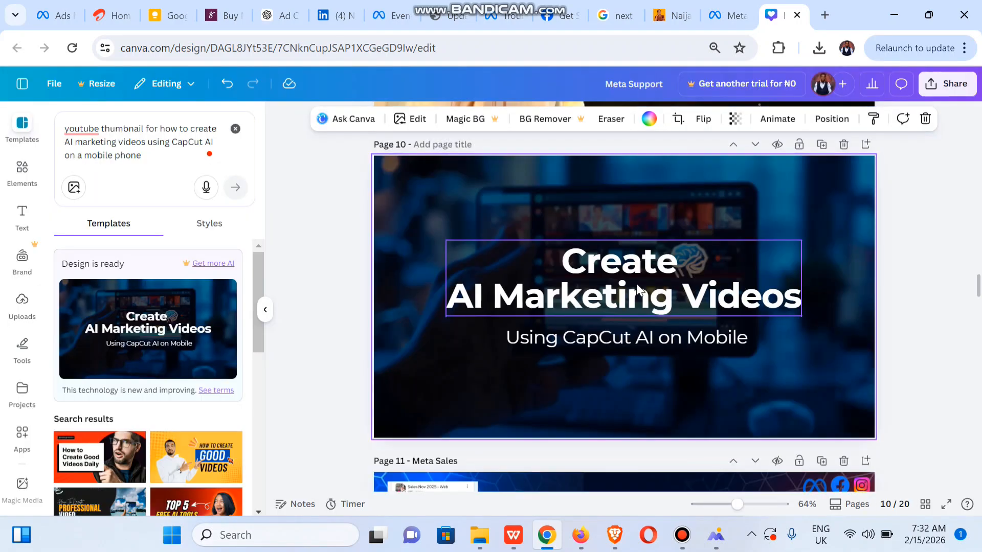
Move and narrow page 10's title to three lines, align the subtitle beneath, then scroll to page 16
{"action": "left_click_drag", "start_coordinate": [668, 297], "coordinate": [605, 265]}
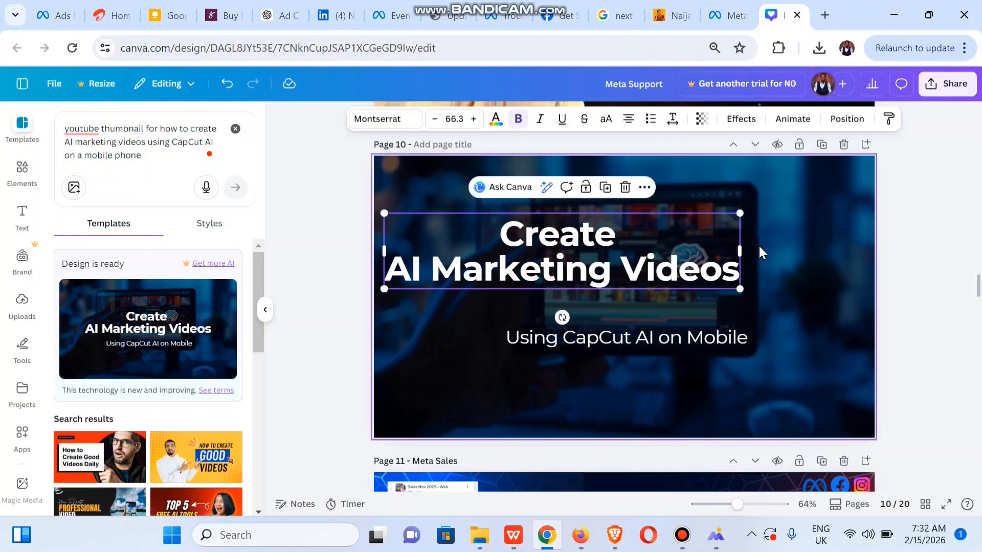
{"action": "left_click_drag", "start_coordinate": [740, 254], "coordinate": [614, 253]}
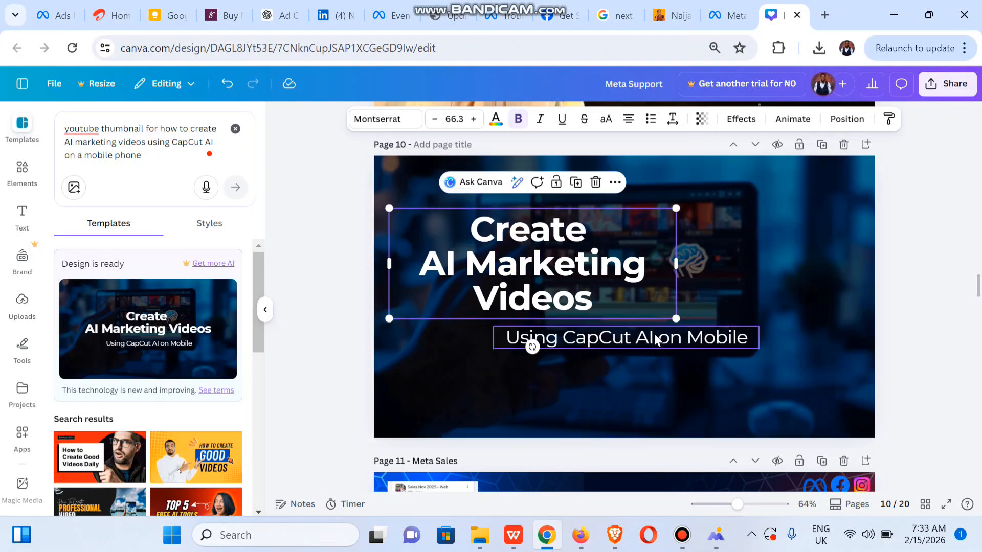
{"action": "left_click_drag", "start_coordinate": [634, 341], "coordinate": [566, 343]}
{"action": "left_click_drag", "start_coordinate": [977, 286], "coordinate": [979, 408]}
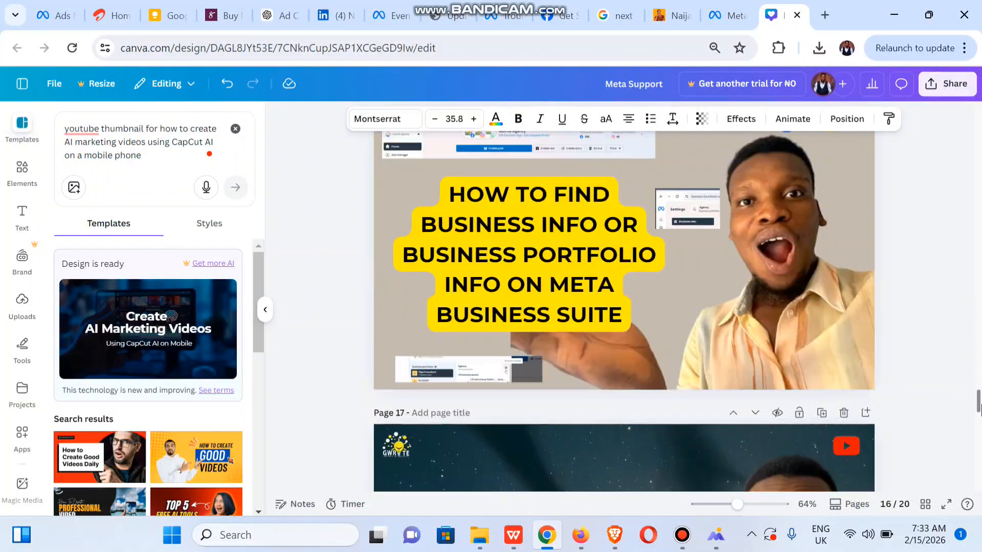
Copy the presenter's cutout photo from page 16 and paste it onto page 10
{"action": "left_click", "coordinate": [813, 279]}
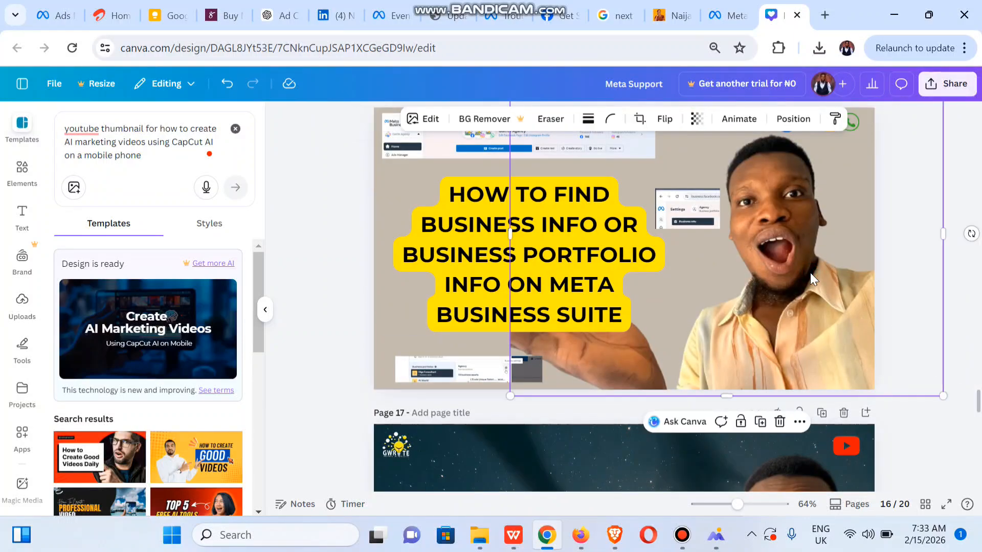
{"action": "left_click_drag", "start_coordinate": [979, 387], "coordinate": [964, 291]}
{"action": "left_click", "coordinate": [786, 333]}
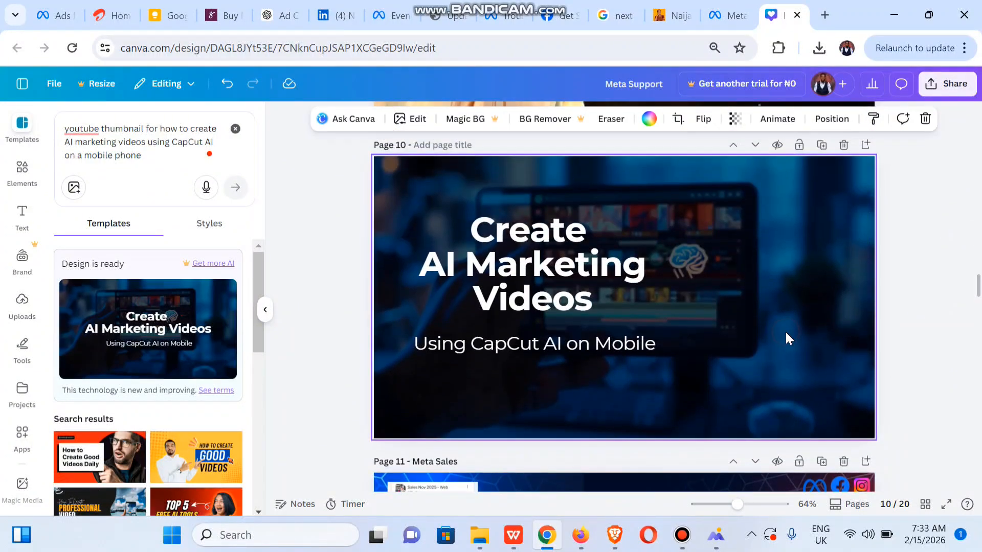
{"action": "key", "text": "ctrl+v"}
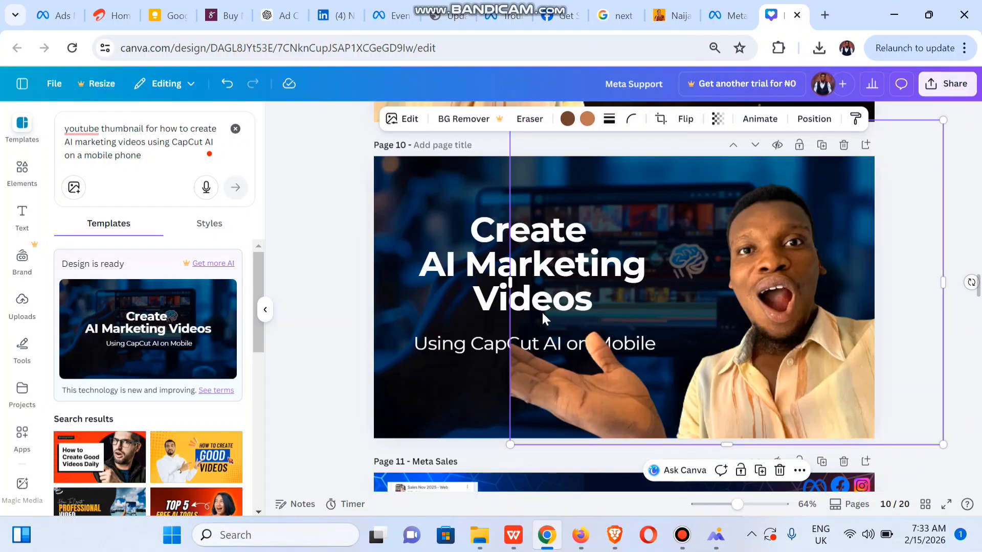
Move the subtitle up under the title and shift the presenter photo slightly right
{"action": "left_click", "coordinate": [463, 341]}
{"action": "left_click_drag", "start_coordinate": [463, 342], "coordinate": [468, 320]}
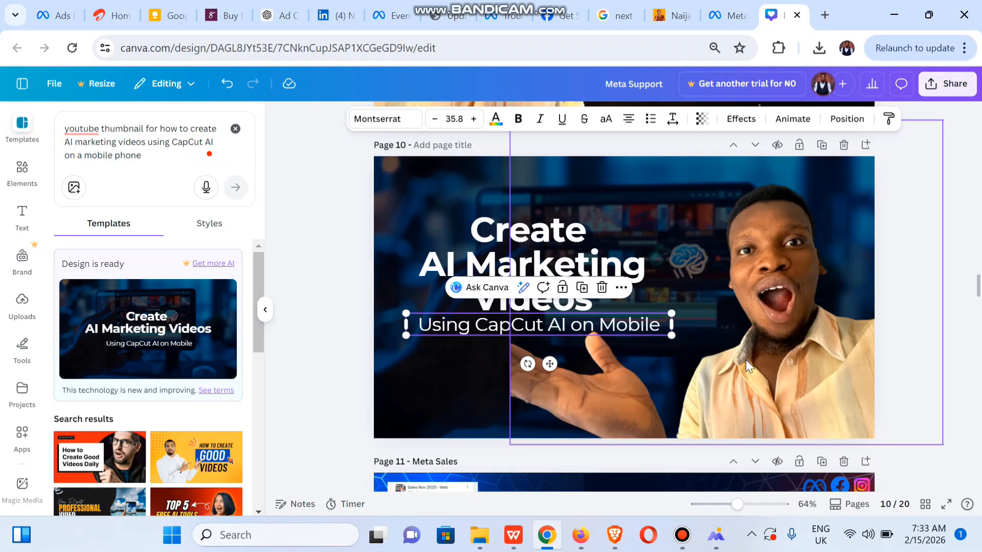
{"action": "left_click_drag", "start_coordinate": [745, 360], "coordinate": [763, 364]}
Widen and reposition the title so it reads 'Create AI / Marketing Videos' above the subtitle
{"action": "left_click", "coordinate": [473, 260]}
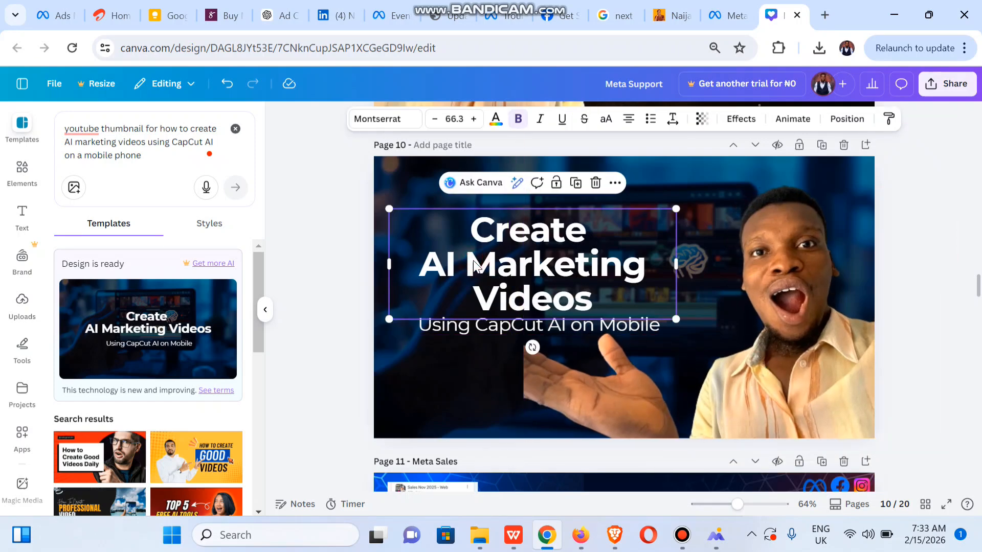
{"action": "left_click_drag", "start_coordinate": [474, 259], "coordinate": [465, 246]}
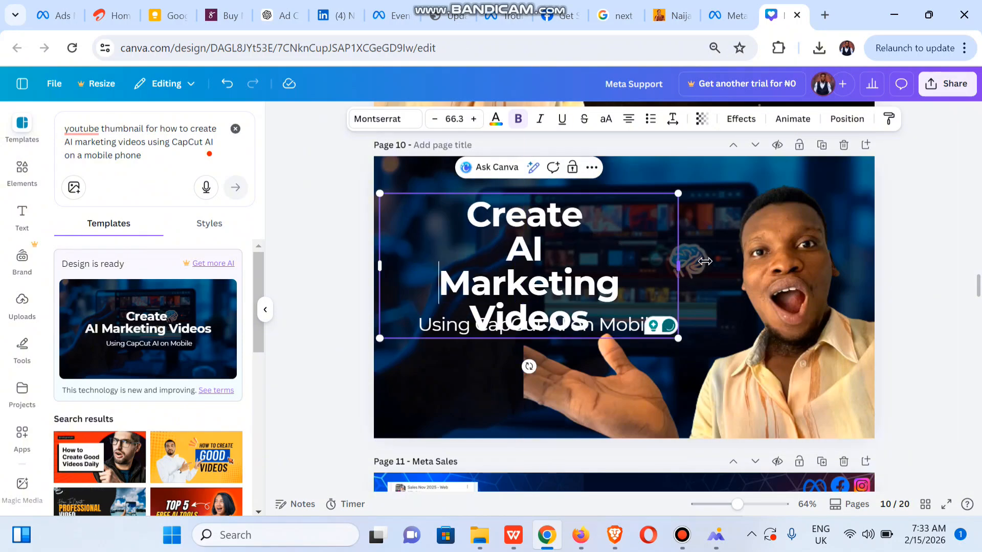
{"action": "mouse_move", "coordinate": [679, 262]}
{"action": "left_mouse_down"}
{"action": "mouse_move", "coordinate": [808, 254]}
{"action": "mouse_move", "coordinate": [696, 267]}
{"action": "left_mouse_up"}
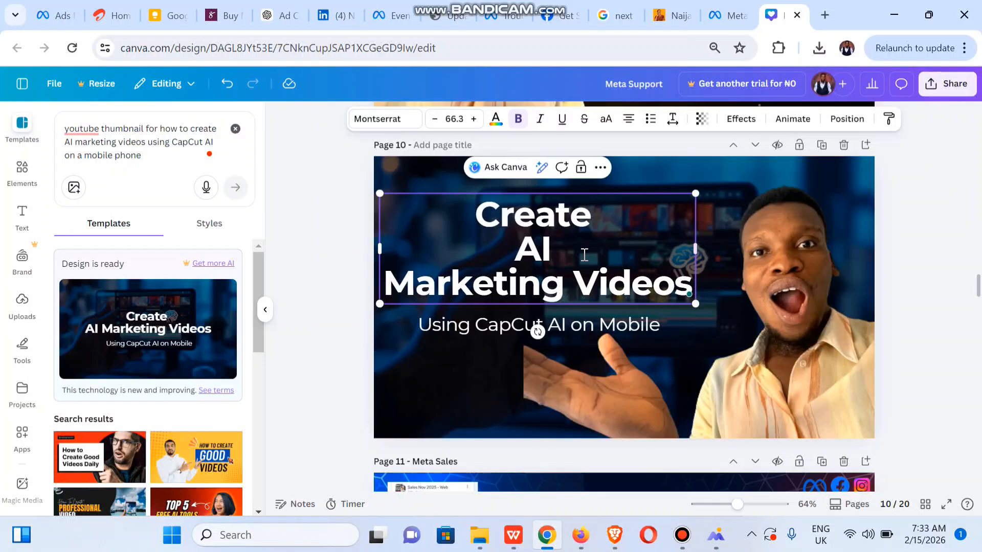
{"action": "left_click", "coordinate": [514, 249]}
{"action": "key", "text": "BackSpace"}
{"action": "left_click_drag", "start_coordinate": [475, 242], "coordinate": [486, 276]}
{"action": "left_click", "coordinate": [945, 321]}
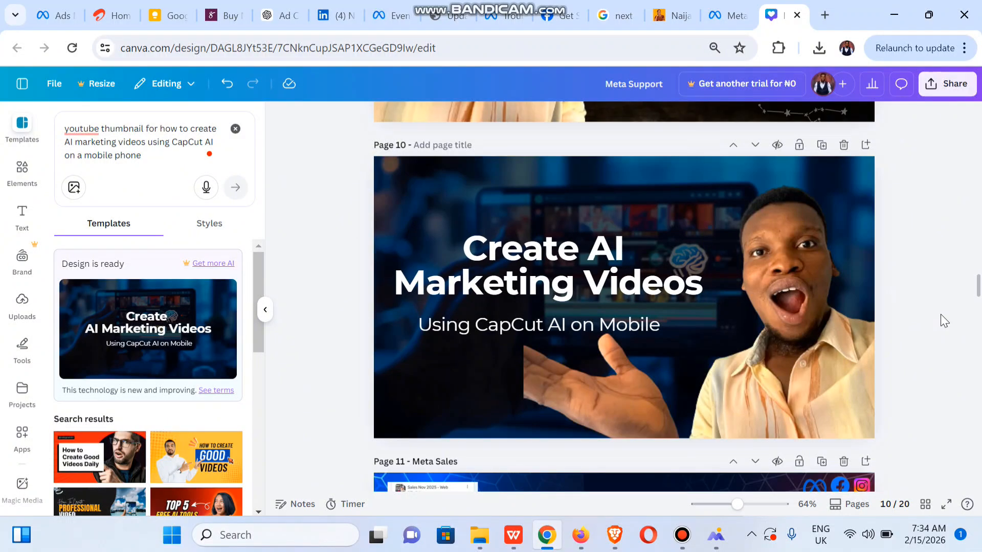
Add the CapCut logo from Uploads, shrink it, and place it in page 10's top-right corner
{"action": "left_click", "coordinate": [23, 301]}
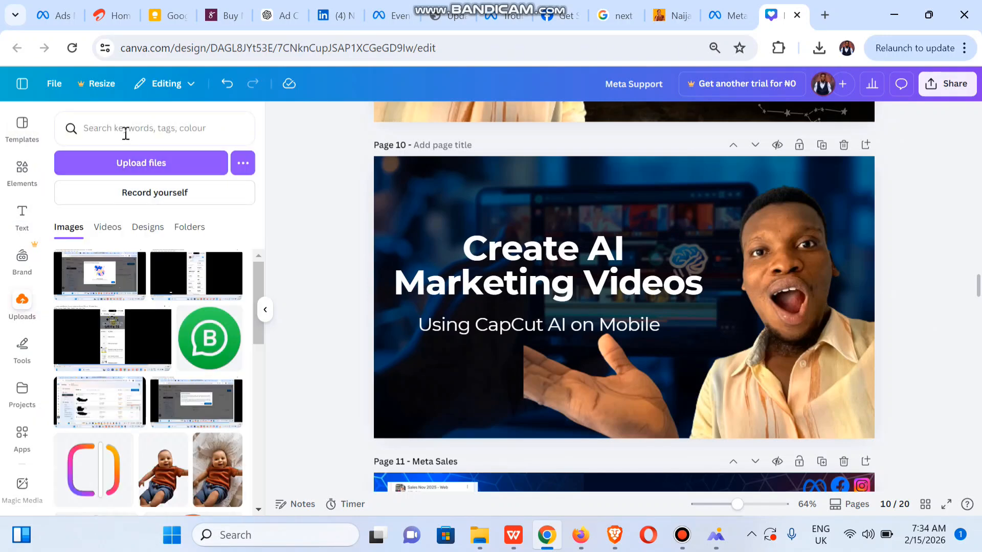
{"action": "scroll", "coordinate": [255, 413], "scroll_direction": "down", "scroll_amount": 5}
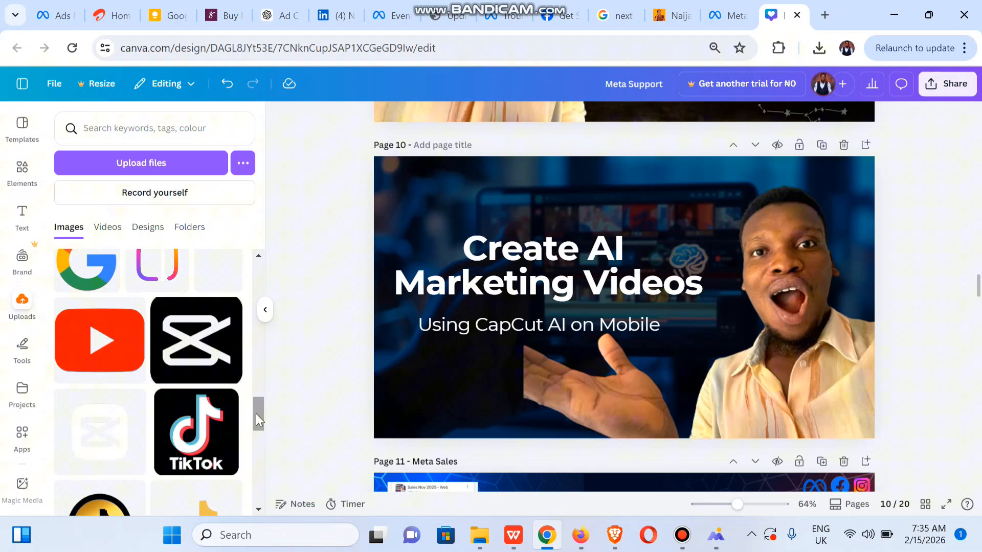
{"action": "left_click", "coordinate": [193, 362]}
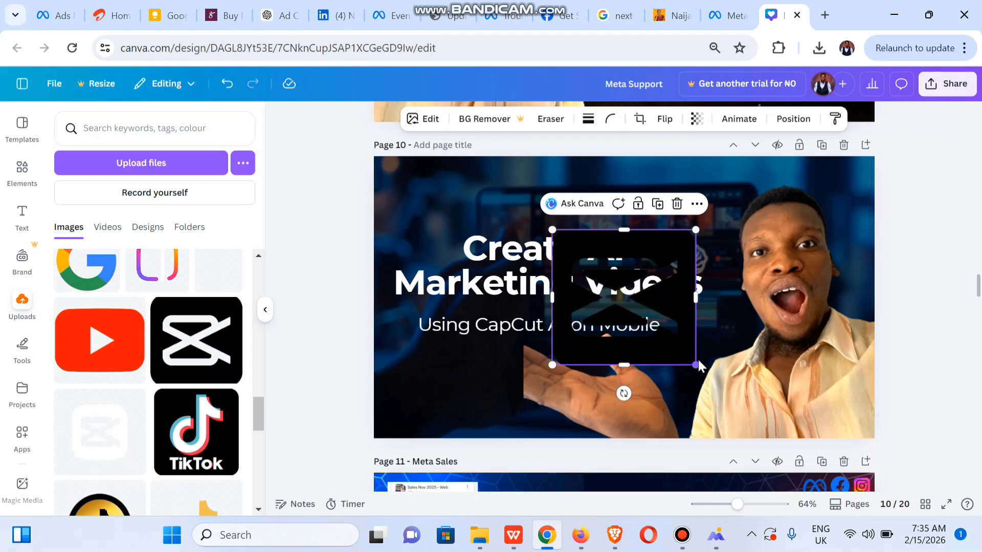
{"action": "left_click_drag", "start_coordinate": [695, 364], "coordinate": [632, 293]}
{"action": "left_click_drag", "start_coordinate": [602, 262], "coordinate": [846, 182]}
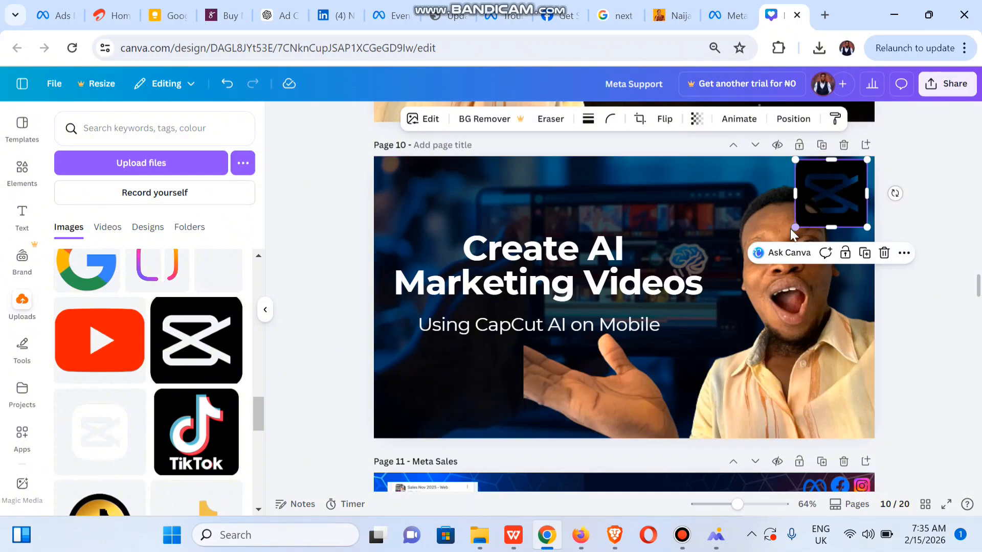
{"action": "left_click_drag", "start_coordinate": [795, 227], "coordinate": [836, 189]}
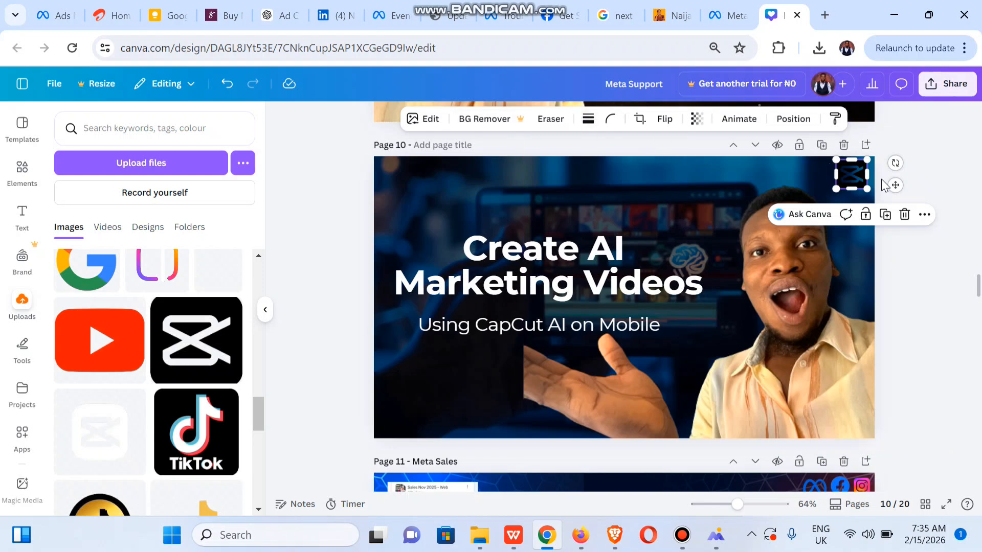
{"action": "left_click_drag", "start_coordinate": [978, 291], "coordinate": [977, 306]}
Paste the Gown Oct 2025 stats image onto page 10 and crop it to a small white square
{"action": "scroll", "coordinate": [978, 307], "scroll_direction": "down", "scroll_amount": 3}
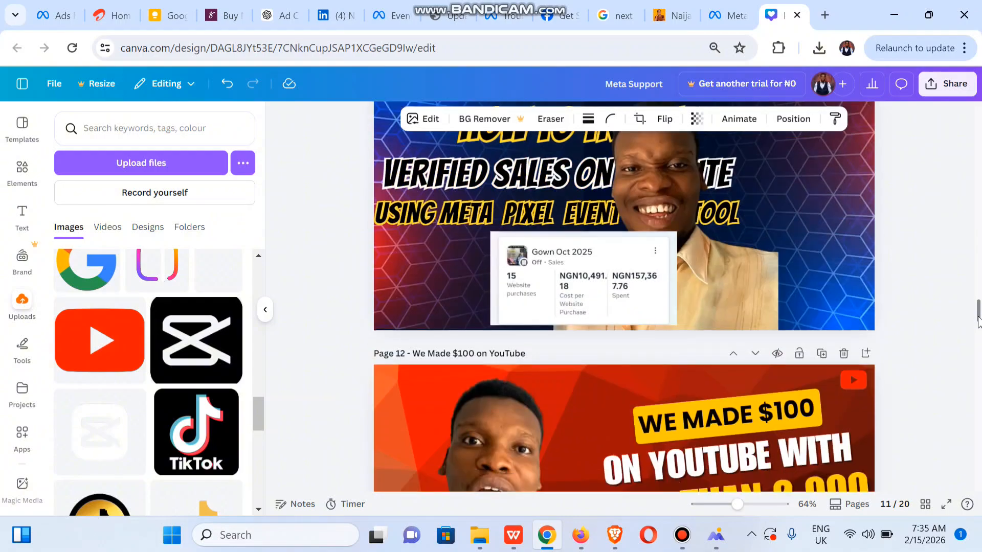
{"action": "left_click", "coordinate": [590, 266]}
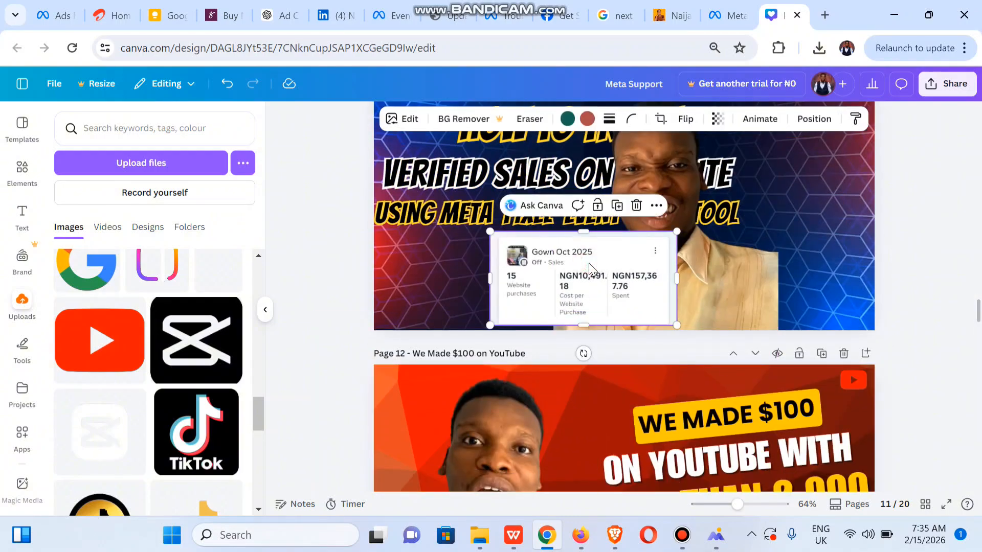
{"action": "left_click_drag", "start_coordinate": [977, 302], "coordinate": [976, 281]}
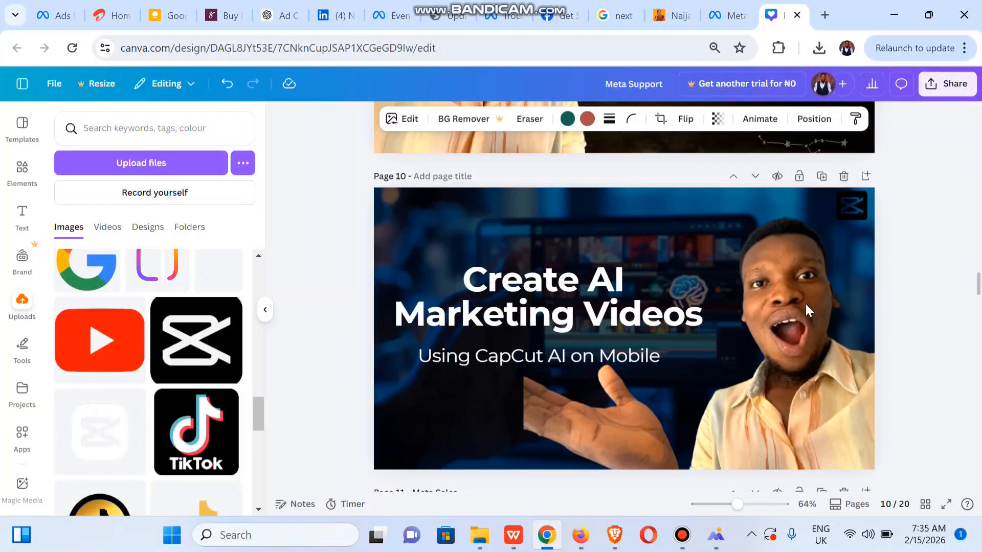
{"action": "left_click", "coordinate": [716, 303]}
{"action": "key", "text": "ctrl+v"}
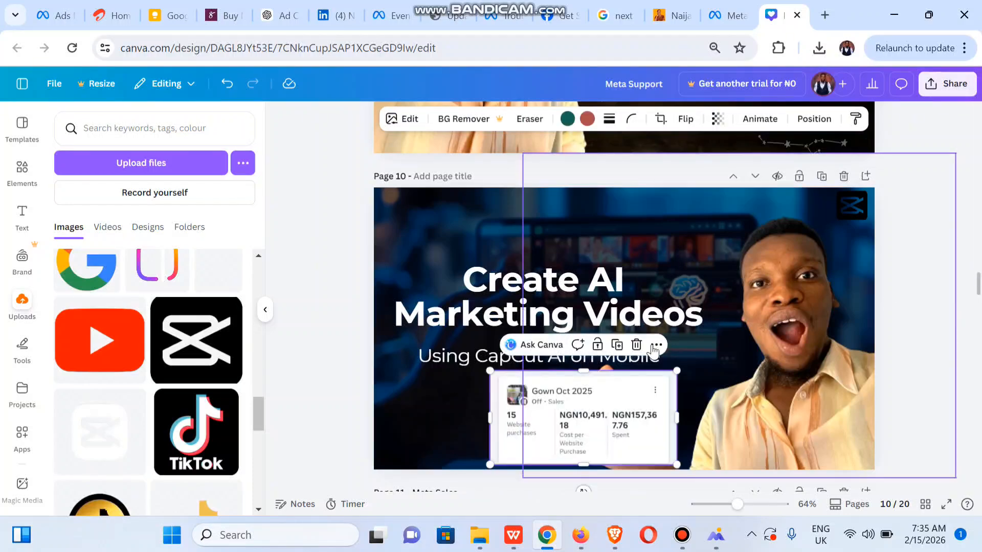
{"action": "left_click_drag", "start_coordinate": [677, 418], "coordinate": [548, 419]}
{"action": "left_click_drag", "start_coordinate": [519, 367], "coordinate": [516, 449]}
Move the CapCut logo aside and place the white square in page 10's top-right corner
{"action": "left_click", "coordinate": [851, 209]}
{"action": "left_click_drag", "start_coordinate": [851, 210], "coordinate": [703, 221]}
{"action": "left_click", "coordinate": [570, 454]}
{"action": "left_click", "coordinate": [539, 453]}
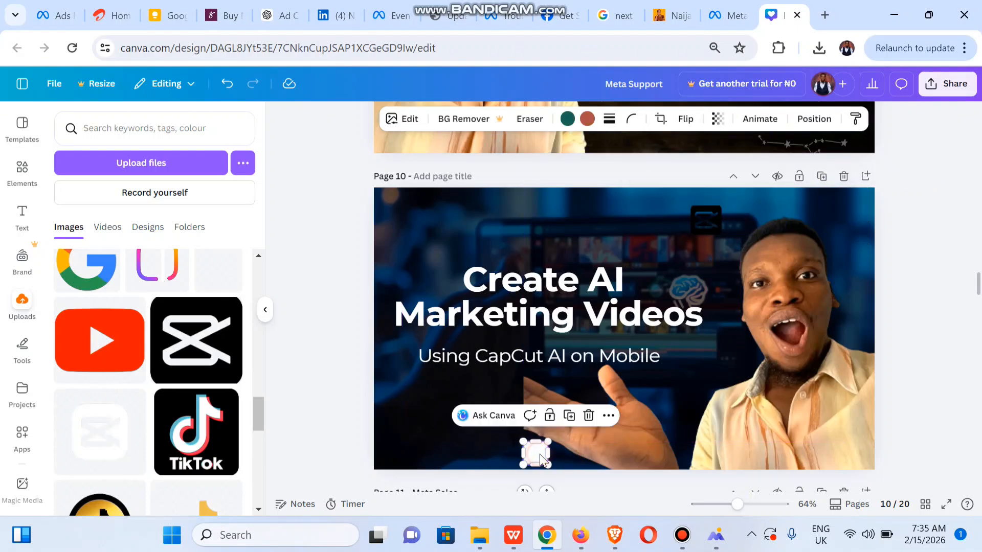
{"action": "left_click_drag", "start_coordinate": [539, 454], "coordinate": [841, 216]}
Put the CapCut logo back in the corner and bring it forward in front of the square
{"action": "left_click_drag", "start_coordinate": [707, 220], "coordinate": [834, 204]}
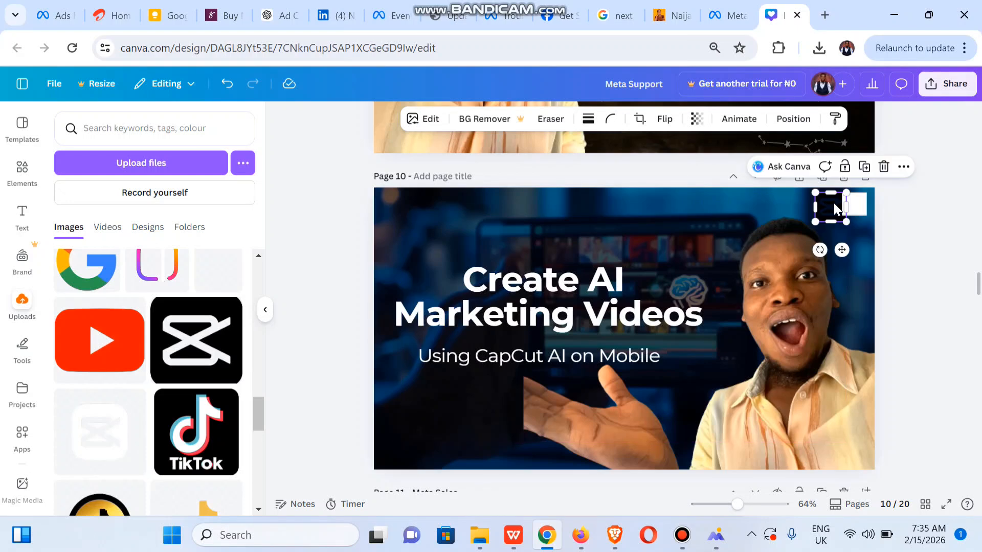
{"action": "right_click", "coordinate": [833, 203]}
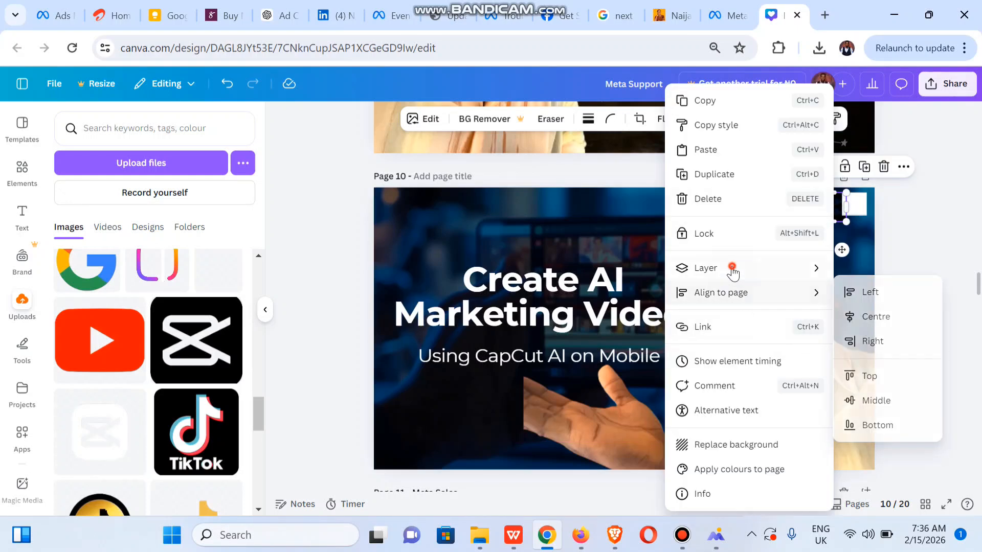
{"action": "mouse_move", "coordinate": [734, 270]}
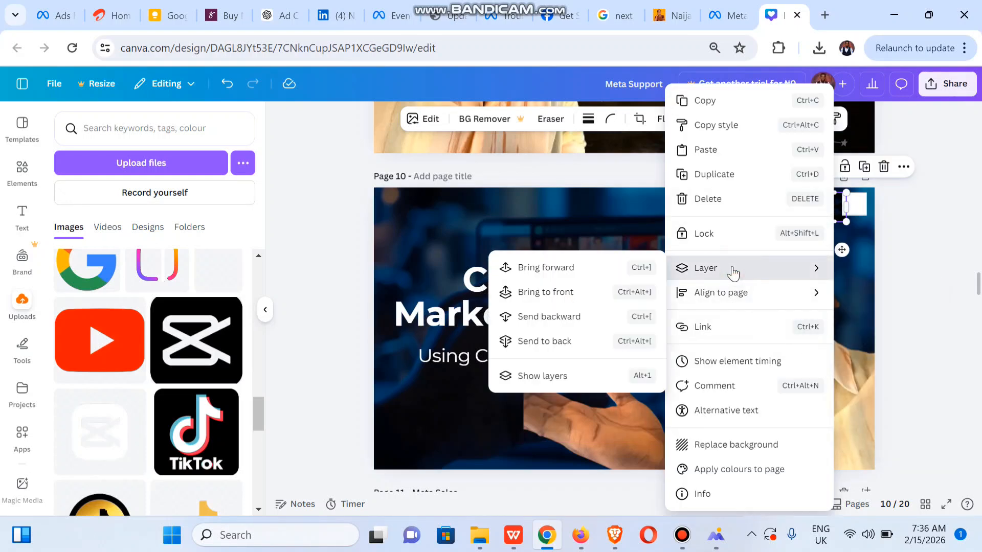
{"action": "left_click", "coordinate": [555, 276]}
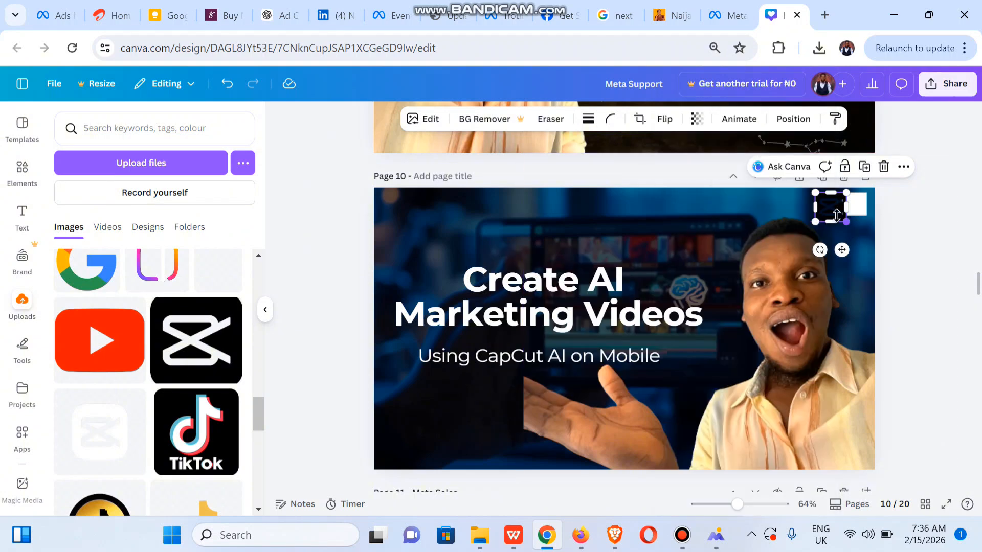
{"action": "left_click_drag", "start_coordinate": [838, 211], "coordinate": [864, 214]}
{"action": "left_click", "coordinate": [943, 256]}
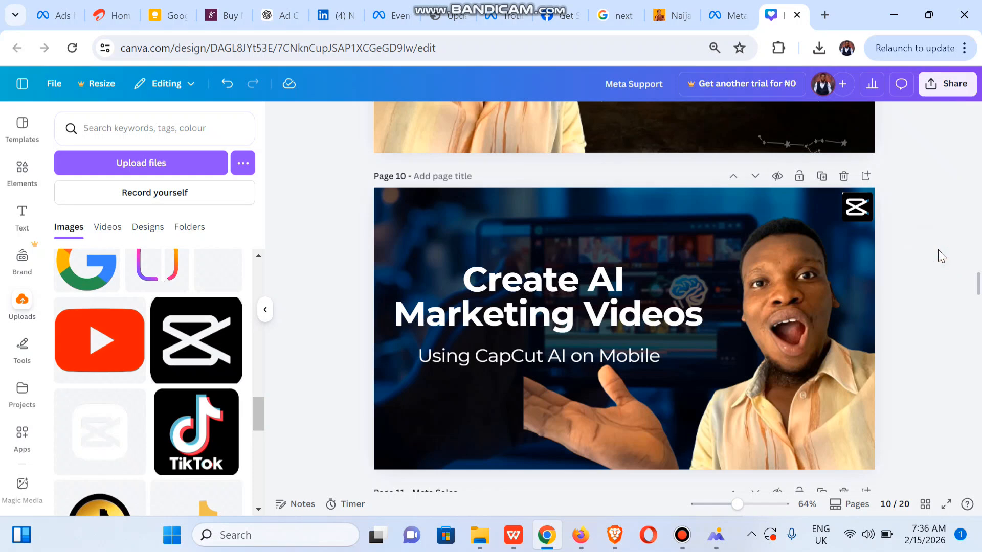
Add 'How To' before 'Create' in page 10's headline
{"action": "left_click", "coordinate": [466, 279]}
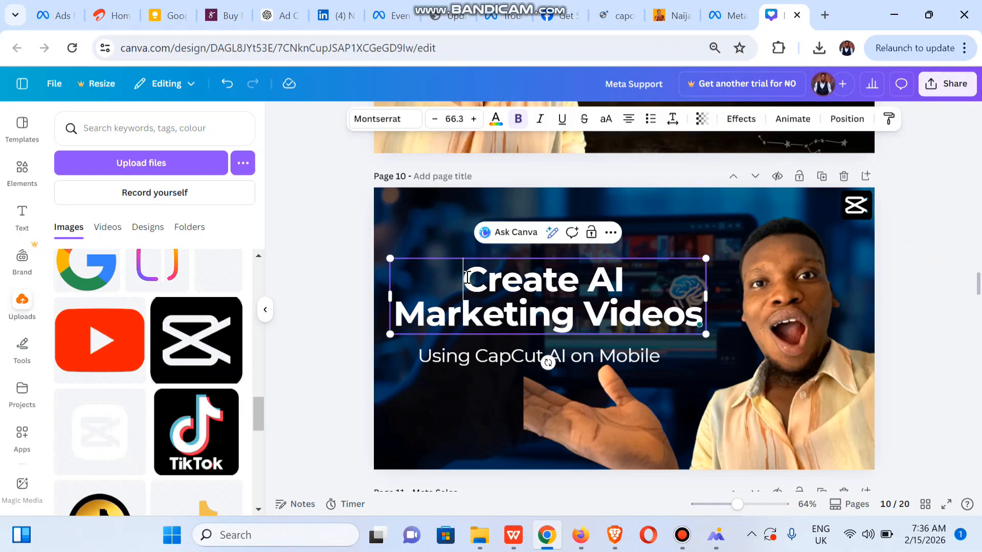
{"action": "type", "text": "How to"}
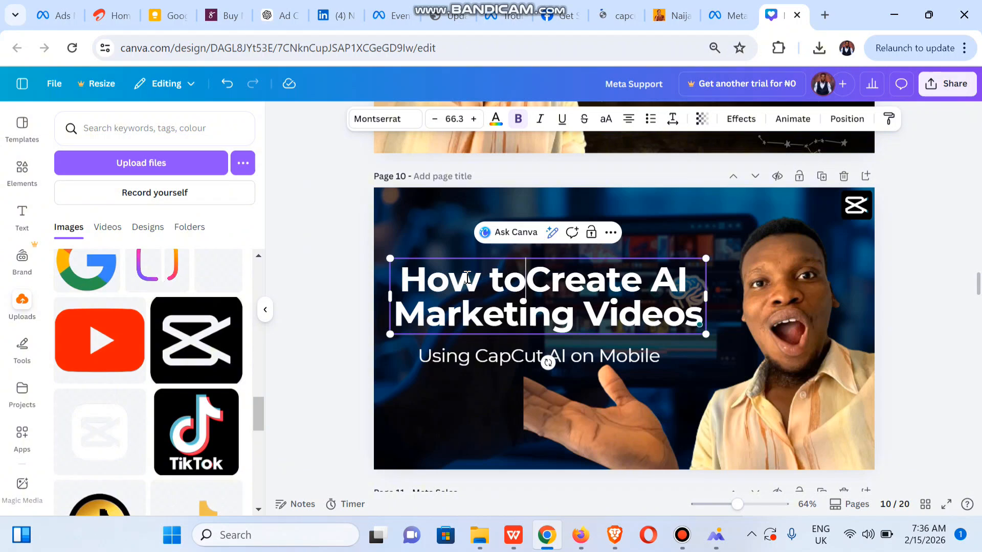
{"action": "key", "text": "BackSpace"}
{"action": "key", "text": "BackSpace"}
{"action": "type", "text": "To"}
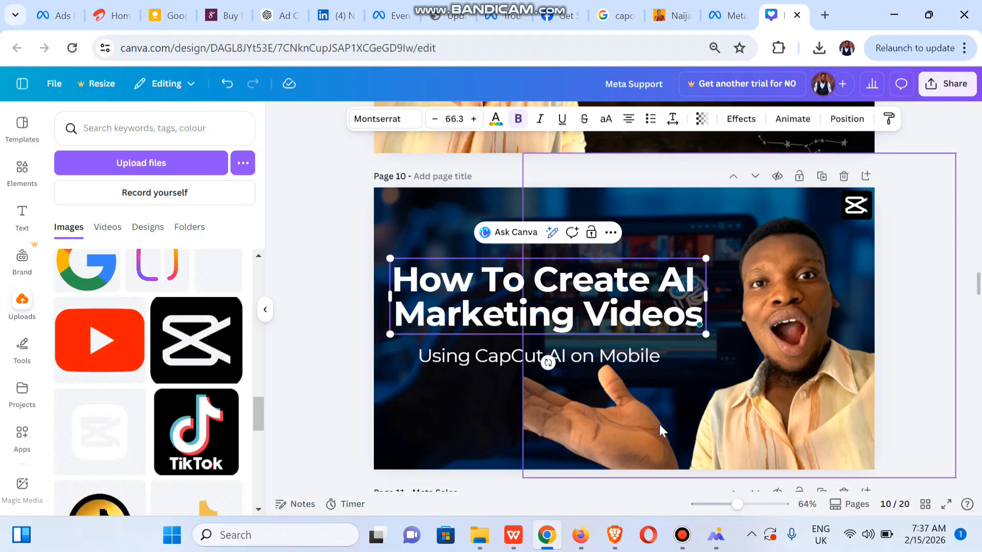
{"action": "left_click", "coordinate": [956, 306]}
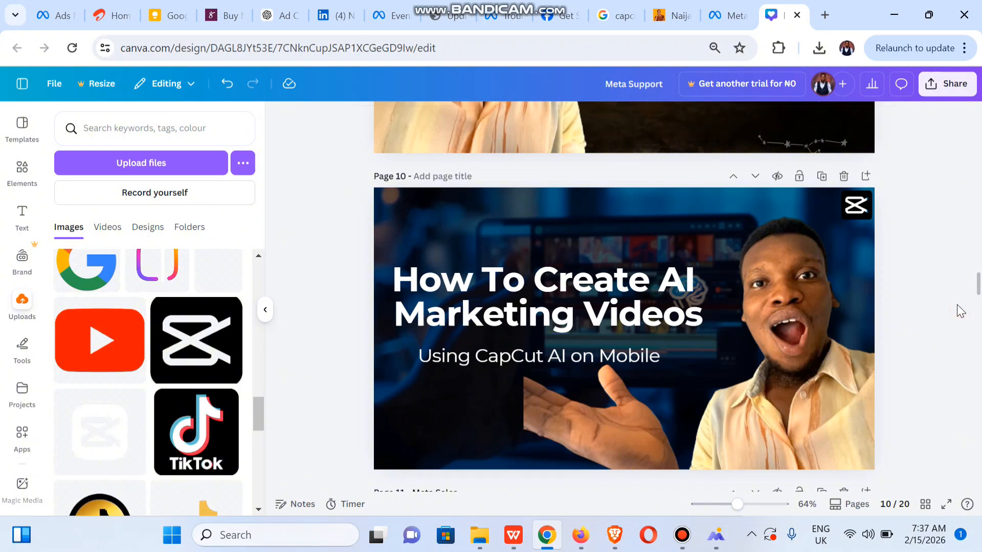
Copy the headline and paste it as page 10's title, 'How To Create AI Marketing Videos'
{"action": "left_click", "coordinate": [664, 292]}
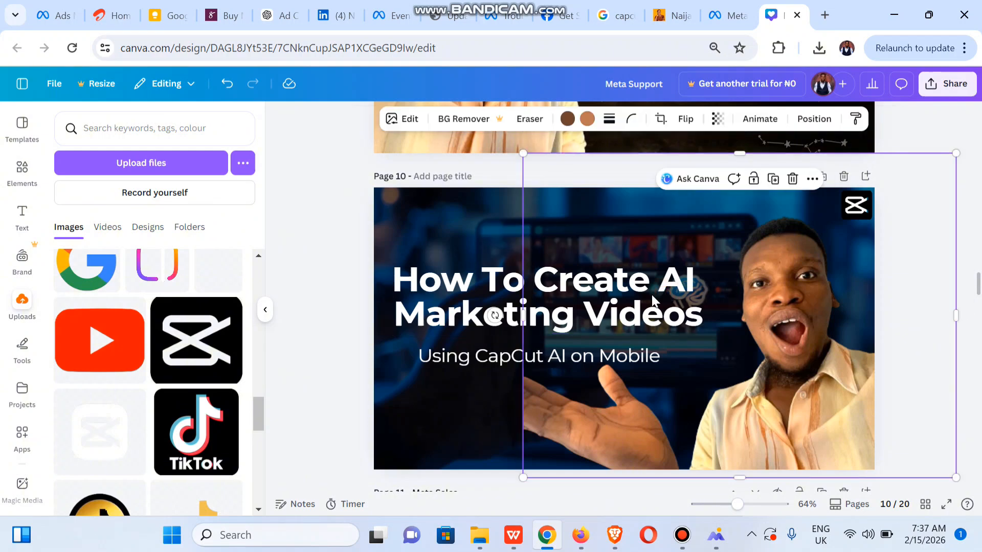
{"action": "left_click", "coordinate": [460, 311]}
{"action": "double_click", "coordinate": [467, 311]}
{"action": "key", "text": "ctrl+a"}
{"action": "key", "text": "ctrl+c"}
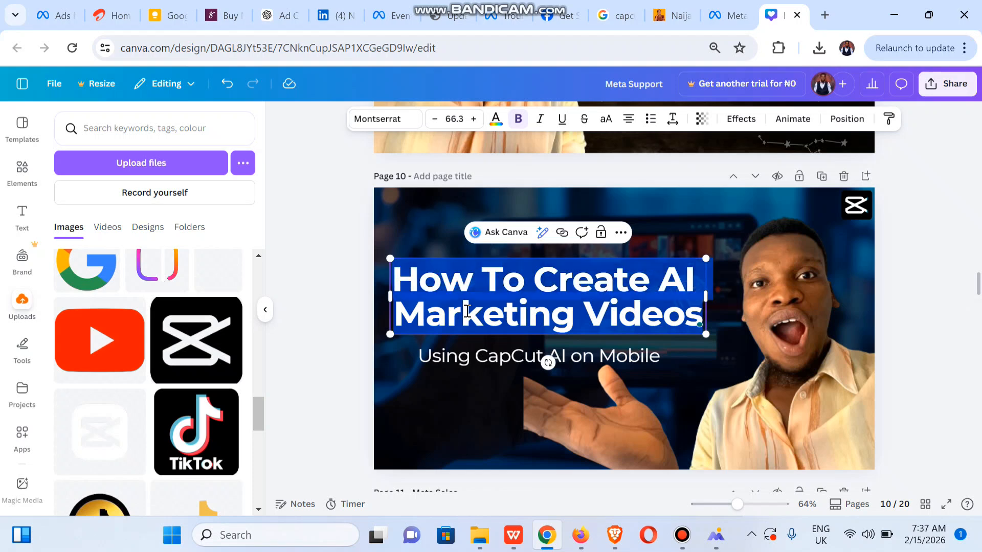
{"action": "left_click", "coordinate": [450, 176]}
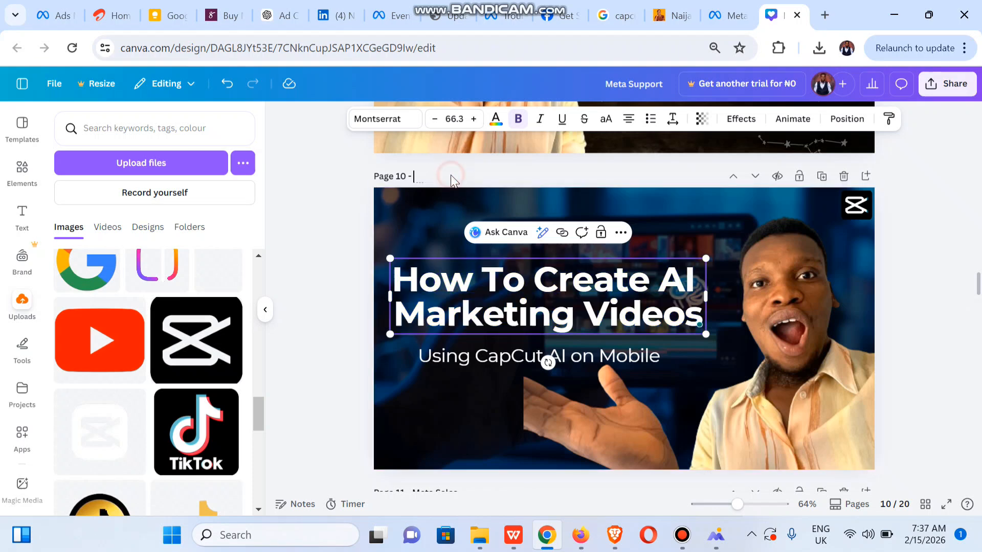
{"action": "key", "text": "ctrl+v"}
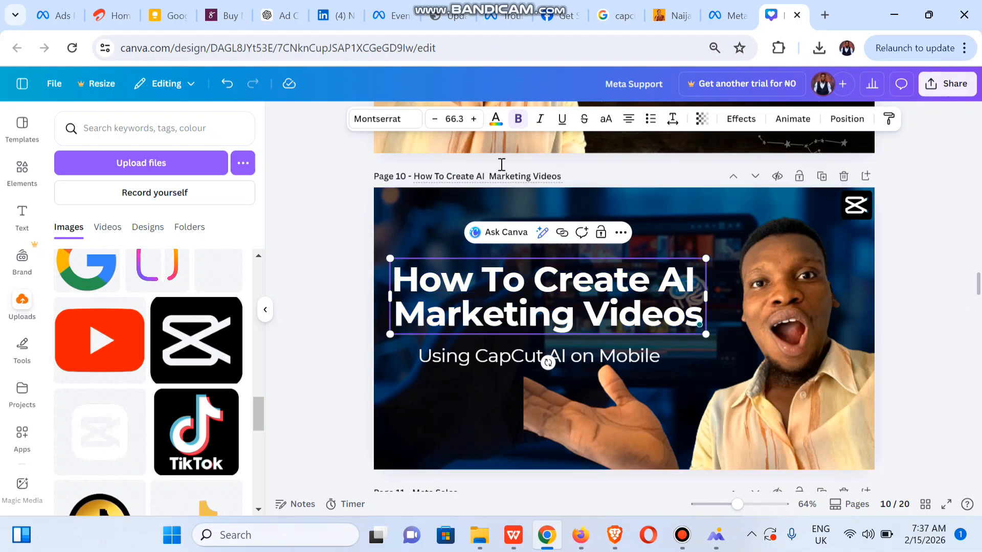
Download only the current page, Page 10, as a PNG, 'How To Create AI Marketing Videos.png'
{"action": "left_click", "coordinate": [960, 86]}
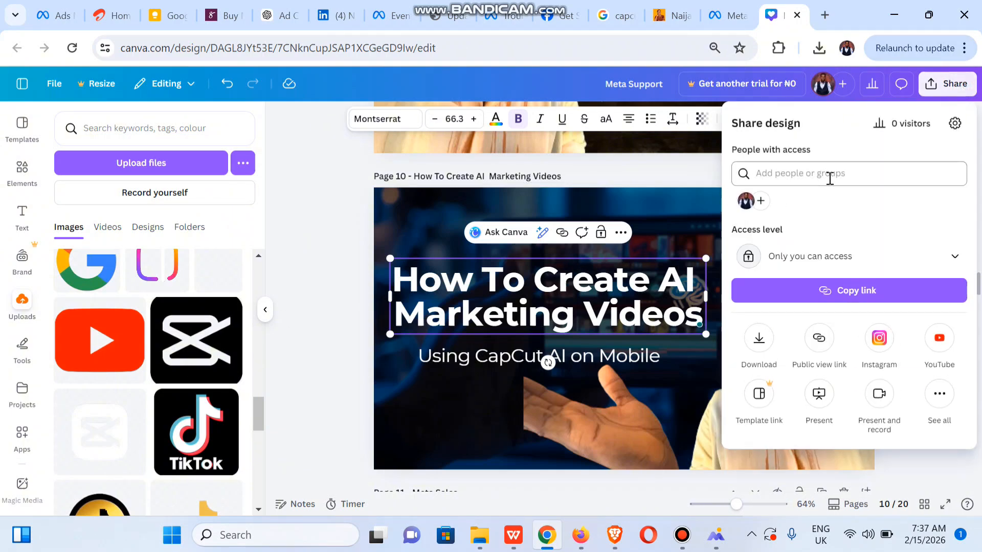
{"action": "left_click", "coordinate": [769, 355]}
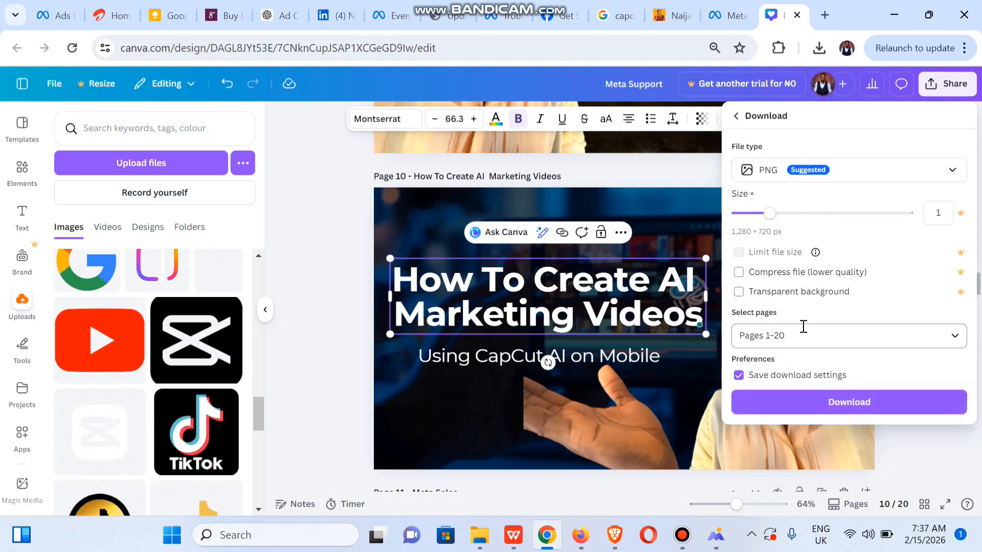
{"action": "left_click", "coordinate": [953, 335]}
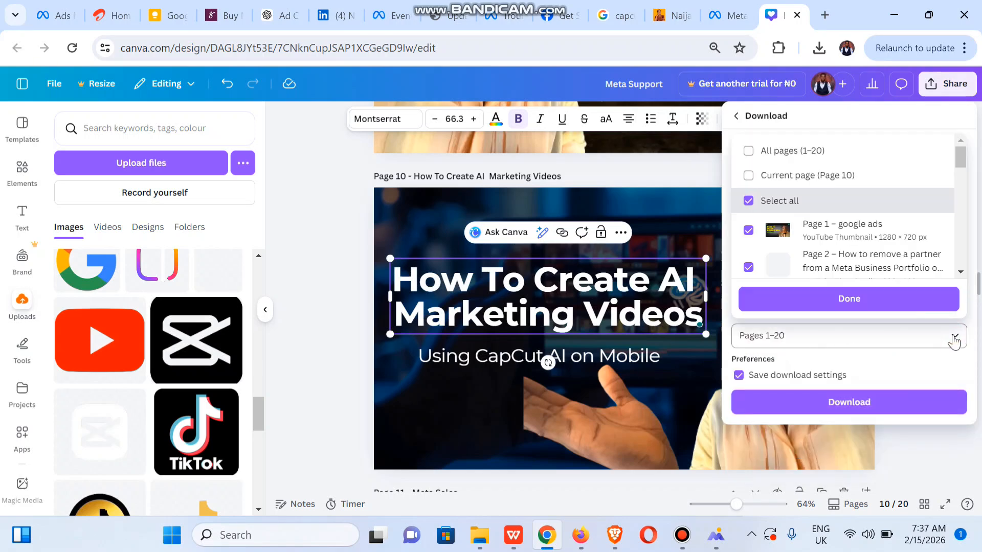
{"action": "left_click", "coordinate": [801, 169]}
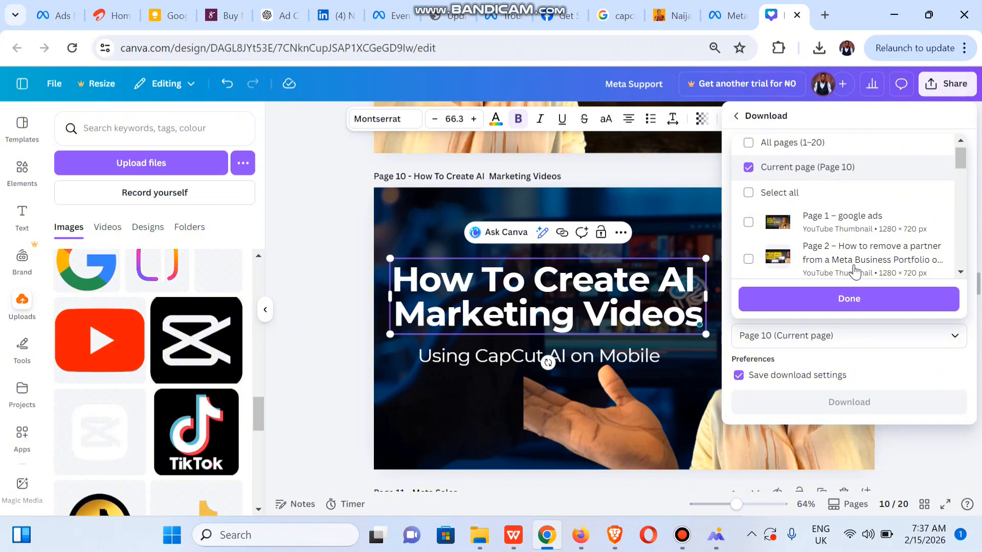
{"action": "left_click", "coordinate": [868, 301]}
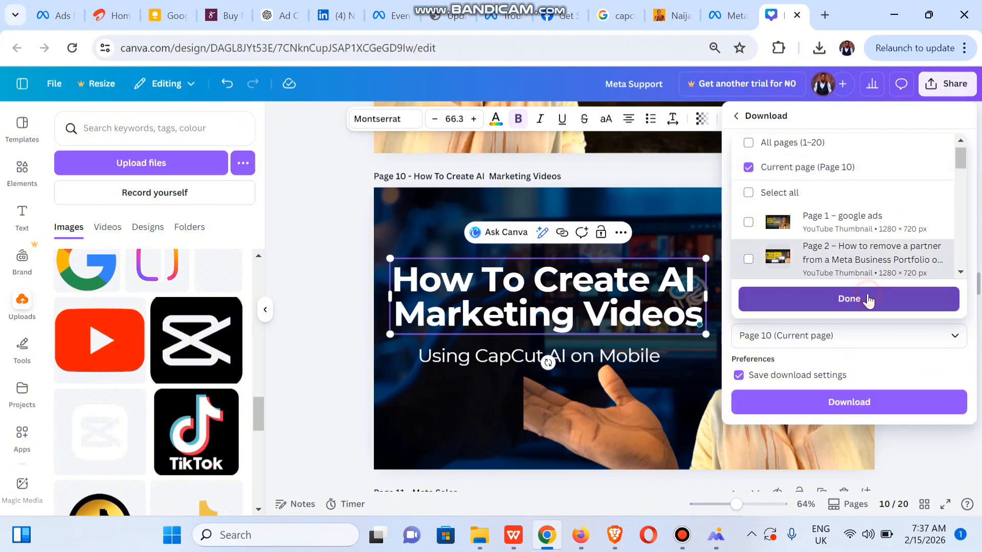
{"action": "left_click", "coordinate": [863, 410]}
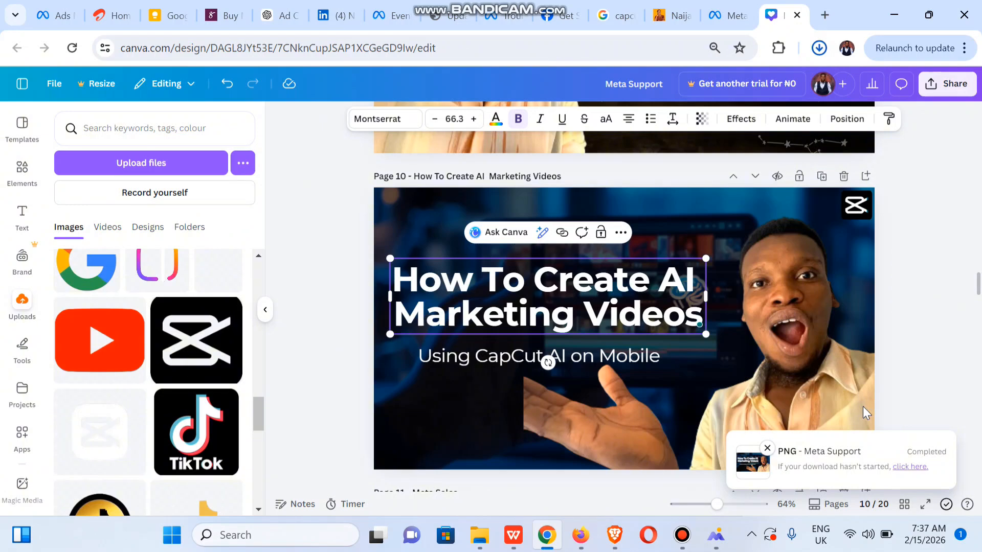
{"action": "left_click", "coordinate": [903, 306]}
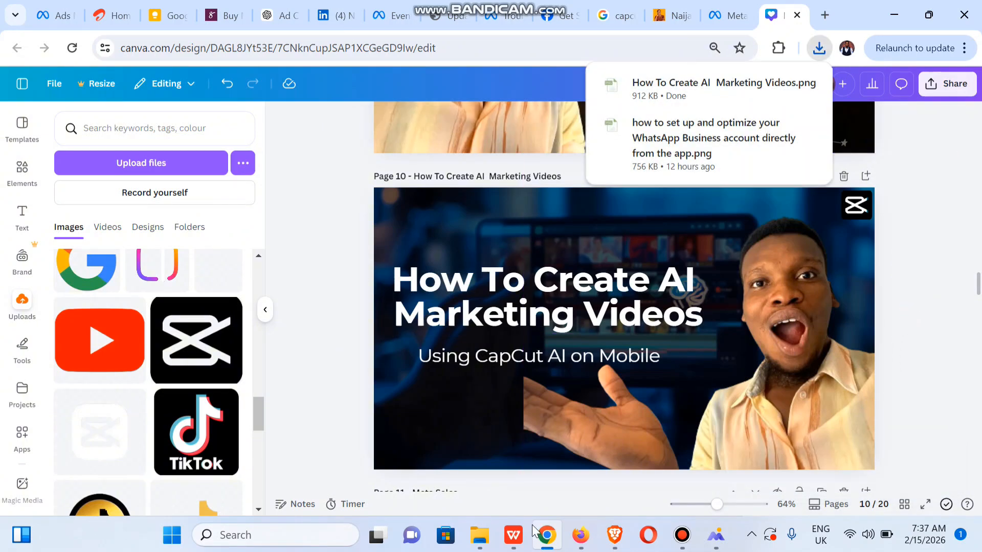
{"action": "left_click", "coordinate": [710, 537]}
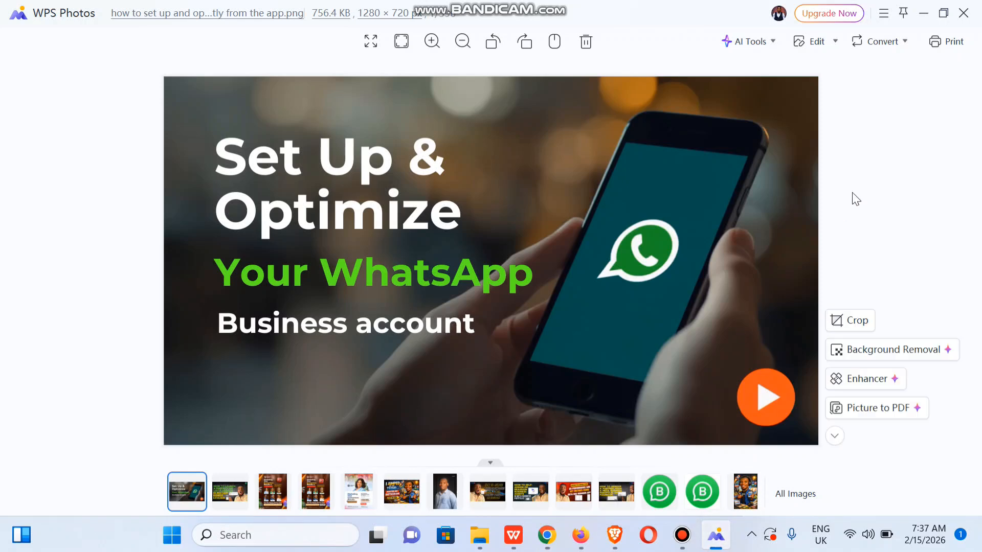
{"action": "left_click", "coordinate": [964, 15]}
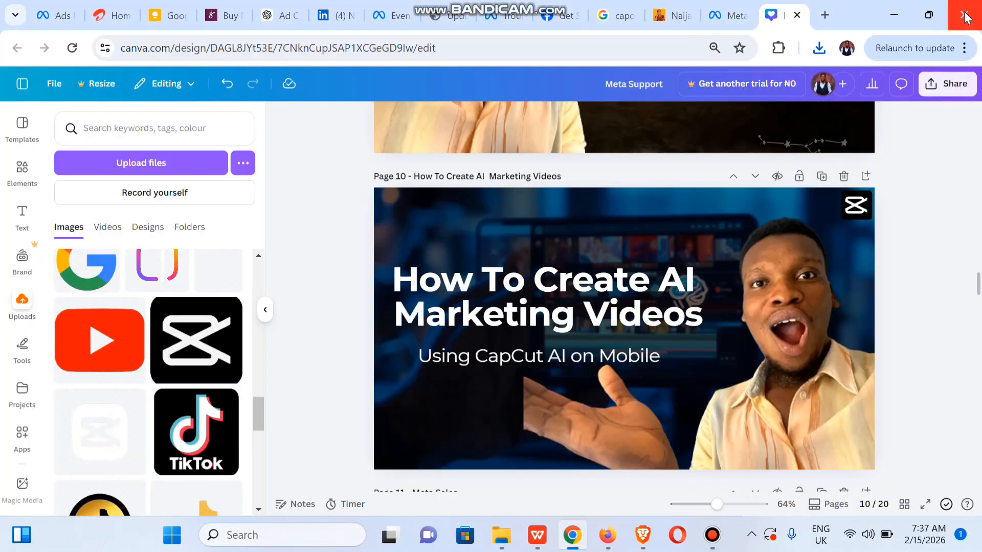
{"action": "mouse_move", "coordinate": [521, 539]}
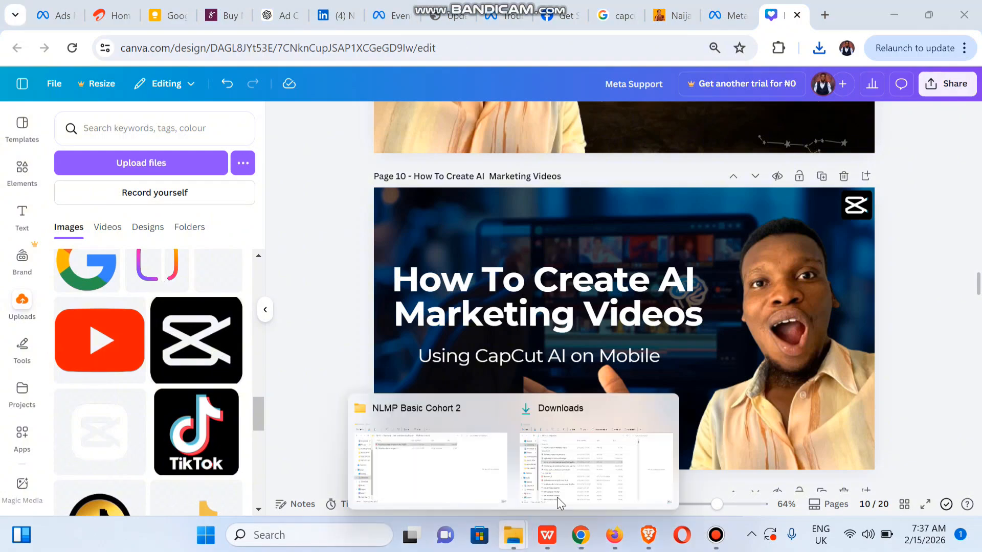
Open the downloaded 'How To Create AI Marketing Videos' PNG from Downloads to check the thumbnail
{"action": "left_click", "coordinate": [594, 471]}
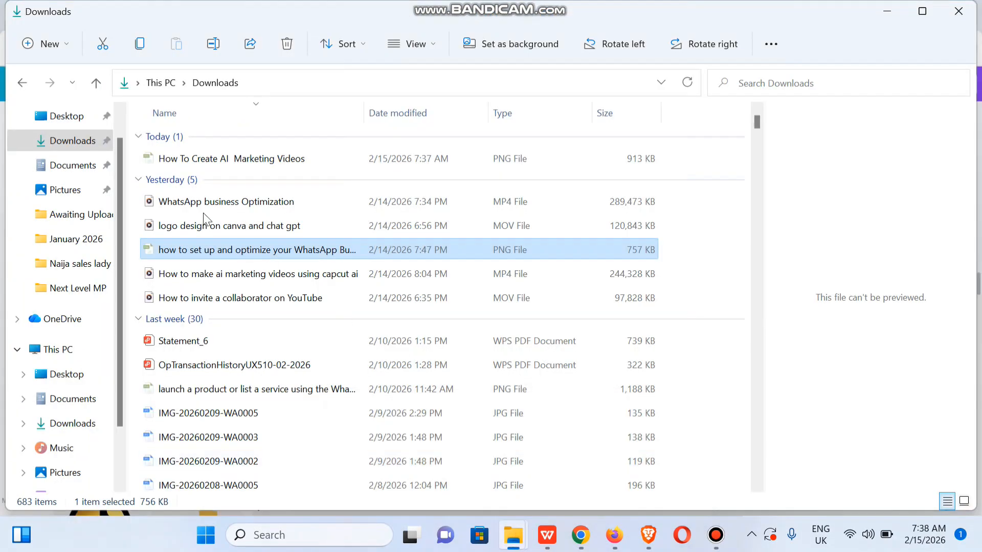
{"action": "left_click", "coordinate": [222, 158]}
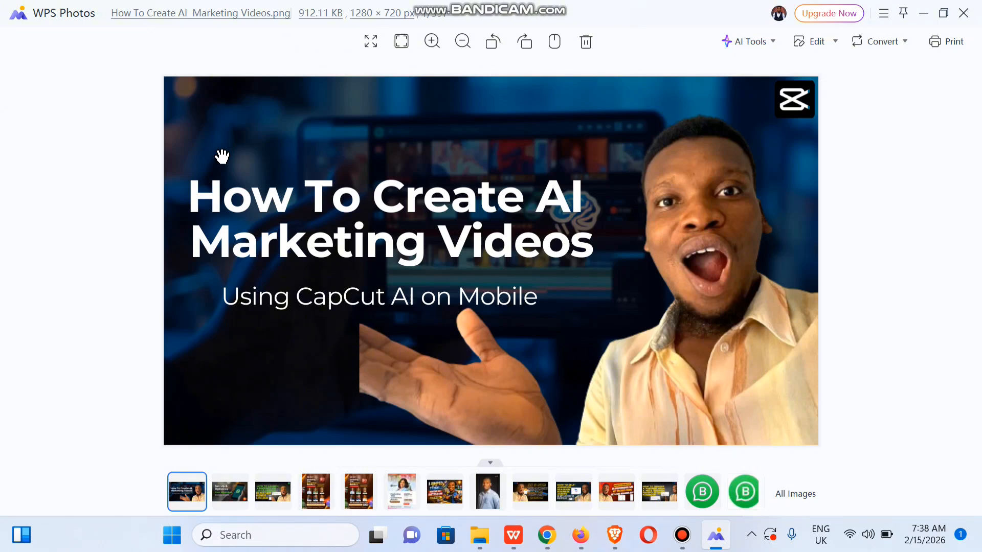
{"action": "left_click_drag", "start_coordinate": [980, 260], "coordinate": [980, 269]}
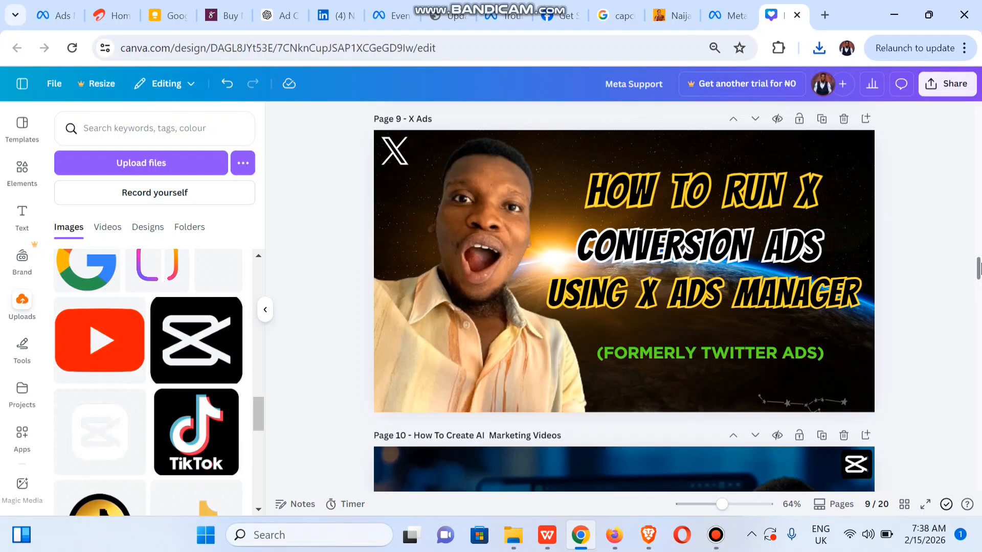